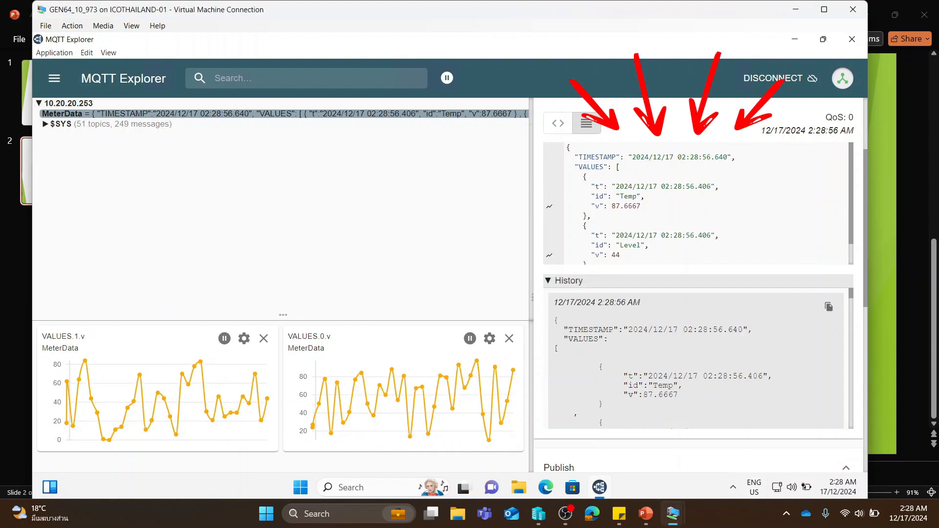
- Examine the MeterData message structure, covering the TIMESTAMP field and the t, id and v keys in the VALUES array
{"action": "left_click_drag", "start_coordinate": [620, 196], "coordinate": [633, 196]}
{"action": "left_click_drag", "start_coordinate": [633, 196], "coordinate": [637, 196]}
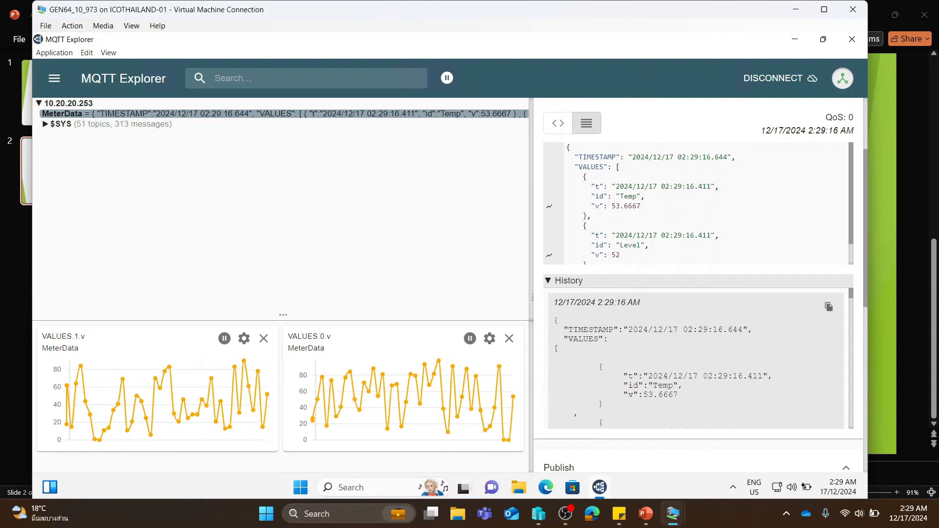
{"action": "left_click_drag", "start_coordinate": [567, 157], "coordinate": [728, 157]}
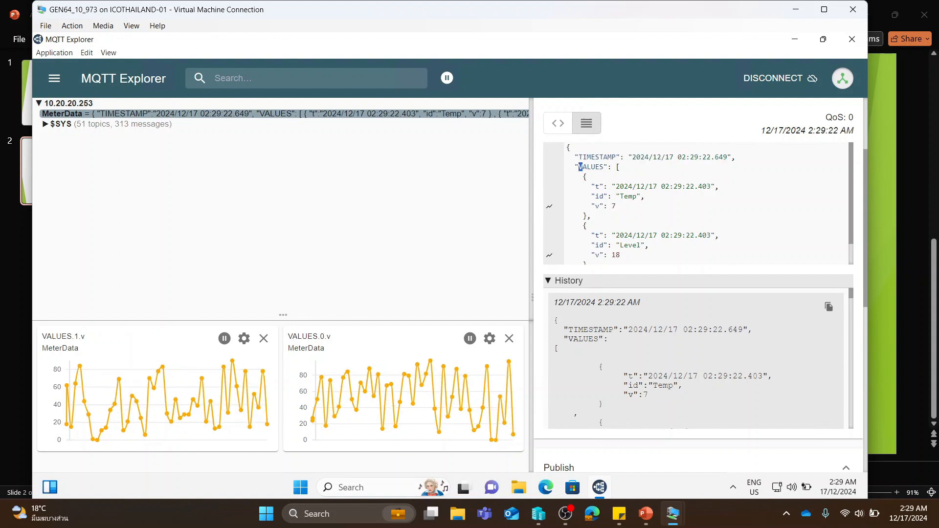
{"action": "left_click_drag", "start_coordinate": [581, 167], "coordinate": [635, 250]}
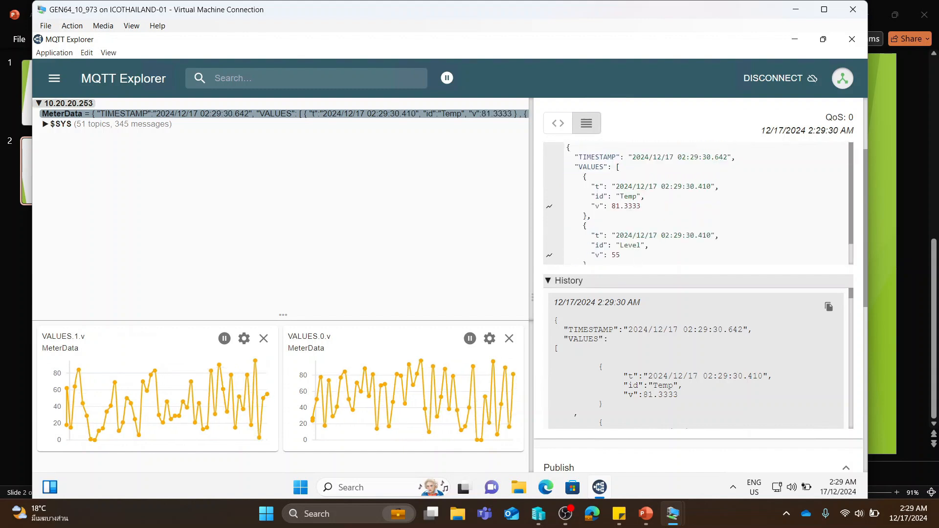
{"action": "left_click_drag", "start_coordinate": [591, 187], "coordinate": [600, 187]}
{"action": "double_click", "coordinate": [599, 197]}
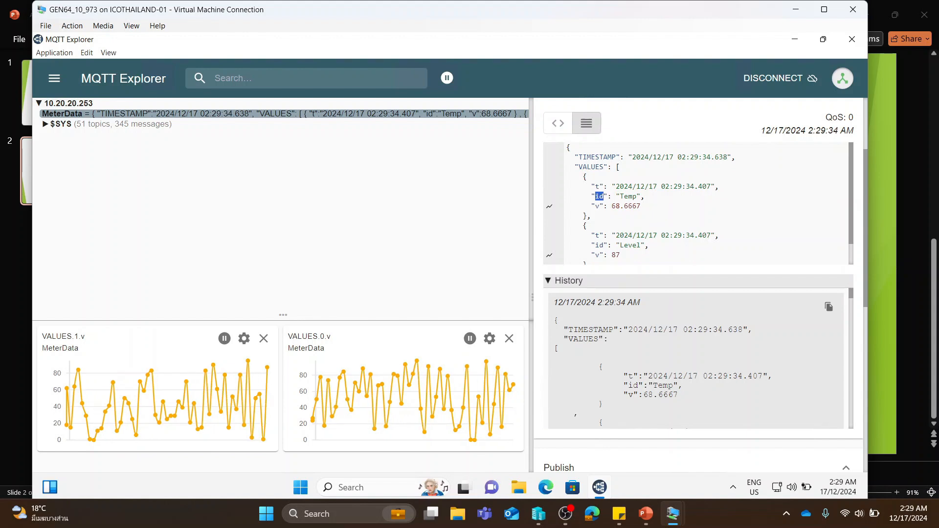
{"action": "double_click", "coordinate": [596, 206]}
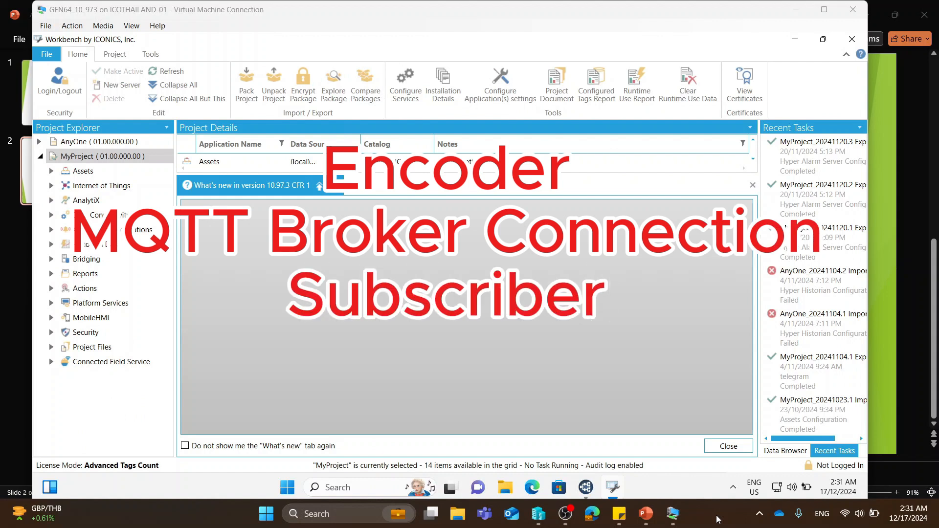
- In Workbench, add an MQTT broker named MyBroker under MyProject's Internet of Things
{"action": "left_click", "coordinate": [51, 186]}
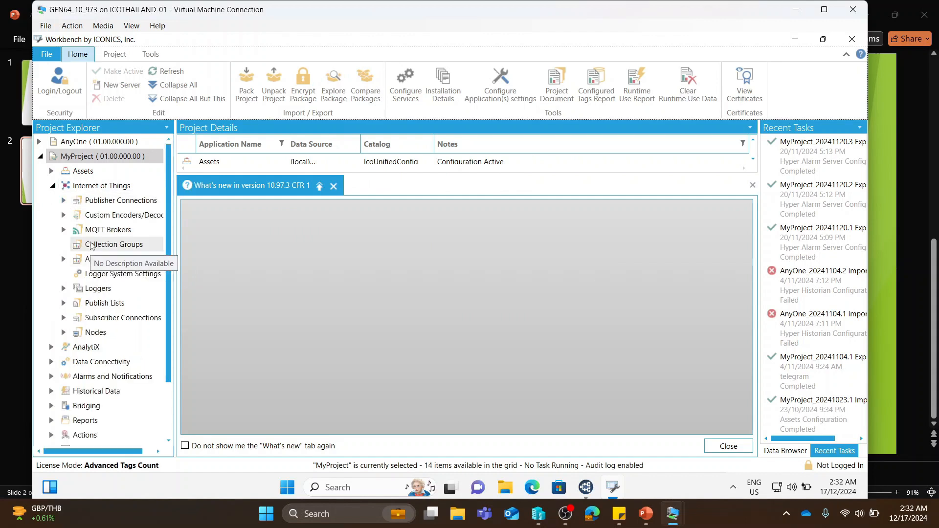
{"action": "right_click", "coordinate": [149, 230]}
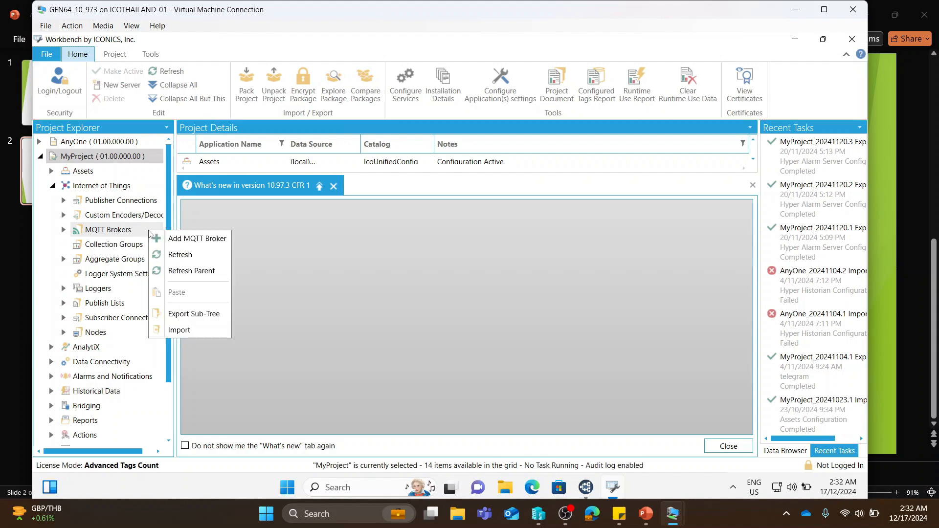
{"action": "left_click", "coordinate": [197, 238]}
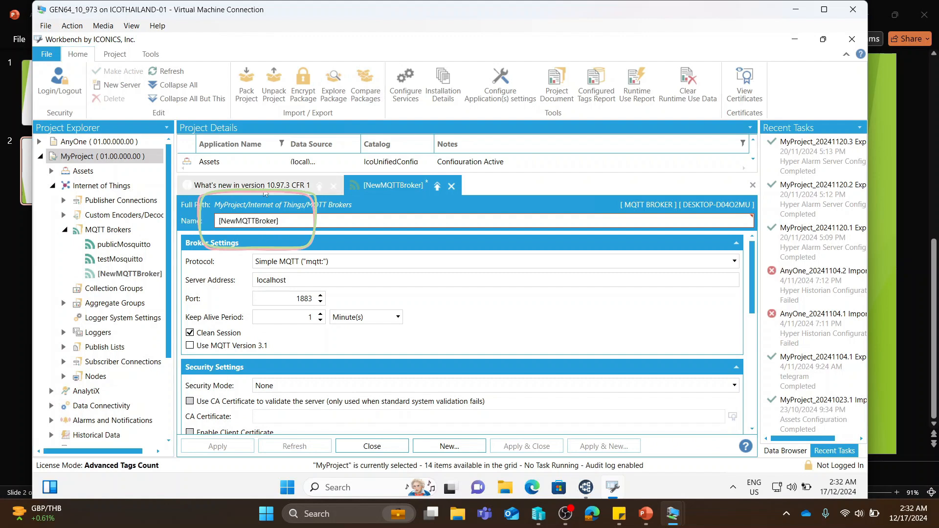
{"action": "key", "text": "ctrl+a"}
{"action": "type", "text": "MyBrok"}
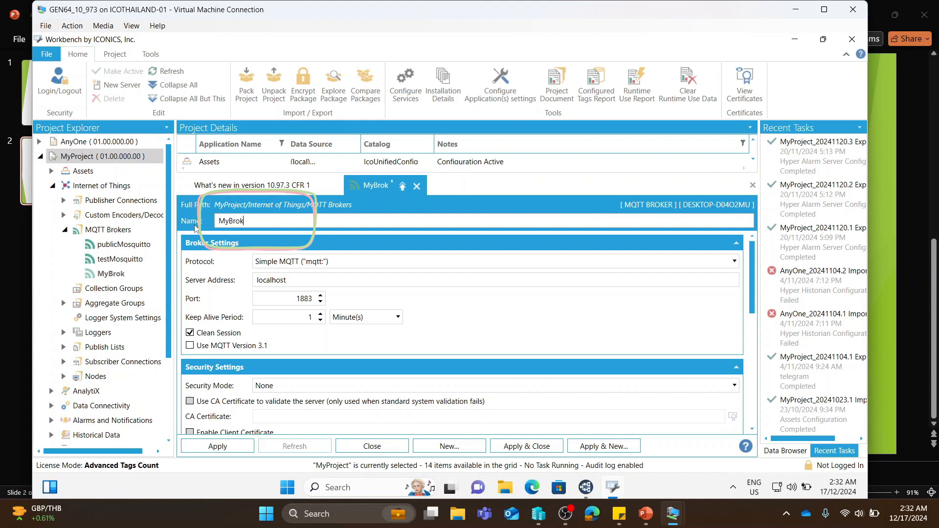
{"action": "type", "text": "er"}
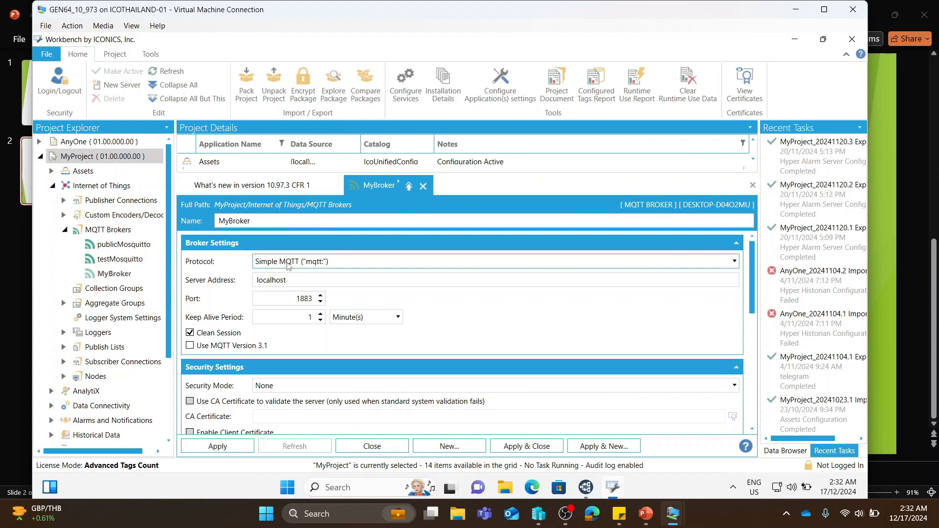
- Set MyBroker's server address to 10.20.20.253
{"action": "key", "text": "Tab"}
{"action": "key", "text": "Tab"}
{"action": "type", "text": "10."}
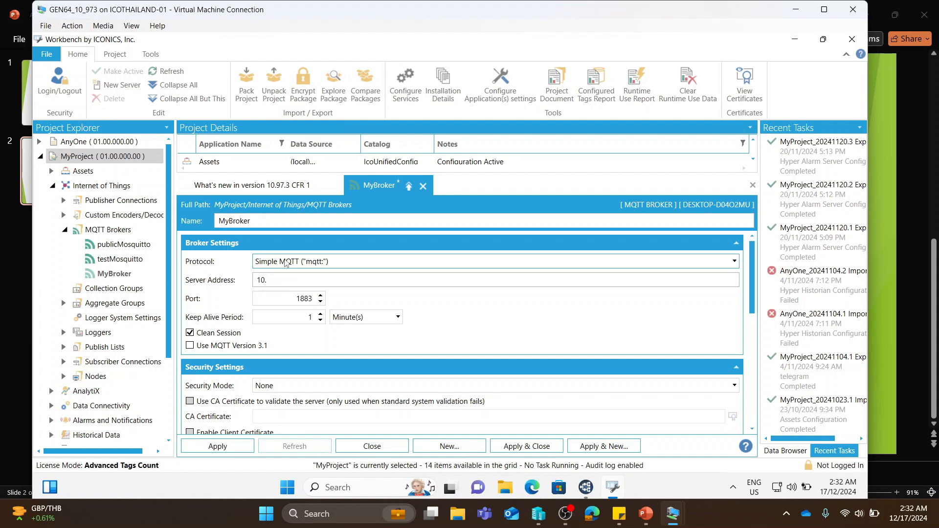
{"action": "type", "text": "20.20.253"}
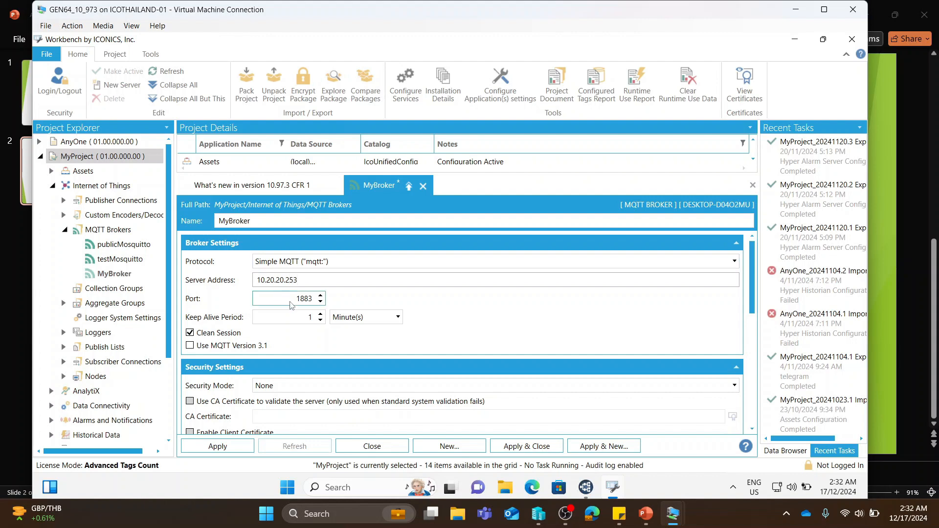
{"action": "key", "text": "Tab"}
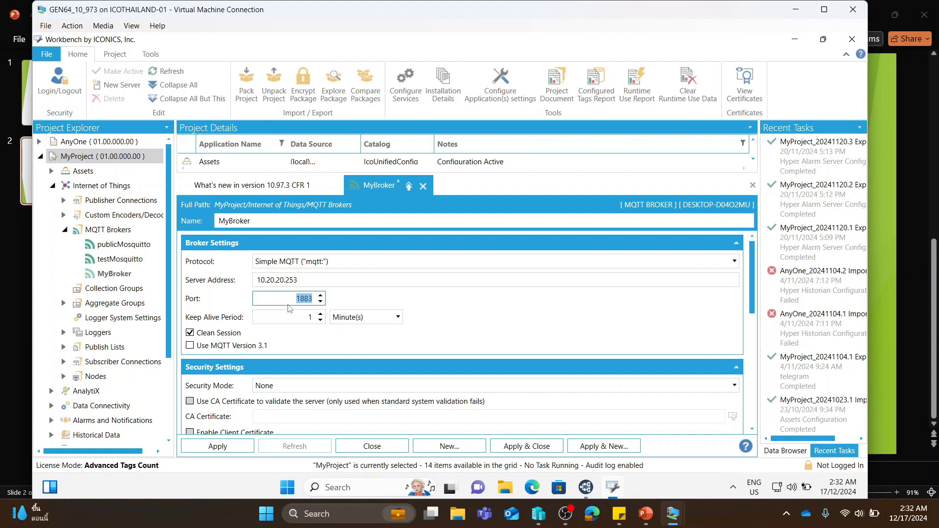
- Enable Use MQTT Version 3.1 for MyBroker, review the security and birth message settings, and apply the configuration
{"action": "left_click", "coordinate": [191, 346]}
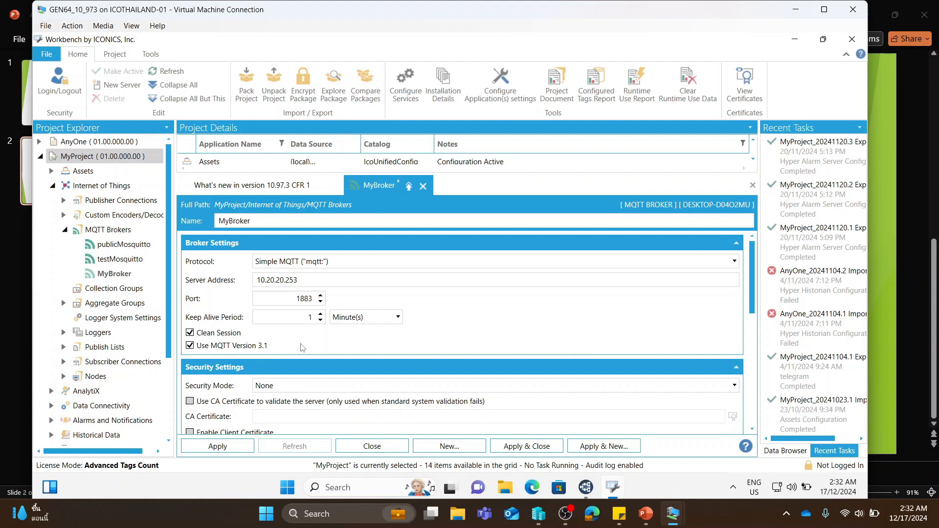
{"action": "scroll", "coordinate": [330, 347], "scroll_direction": "down", "scroll_amount": 1}
{"action": "scroll", "coordinate": [331, 347], "scroll_direction": "down", "scroll_amount": 3}
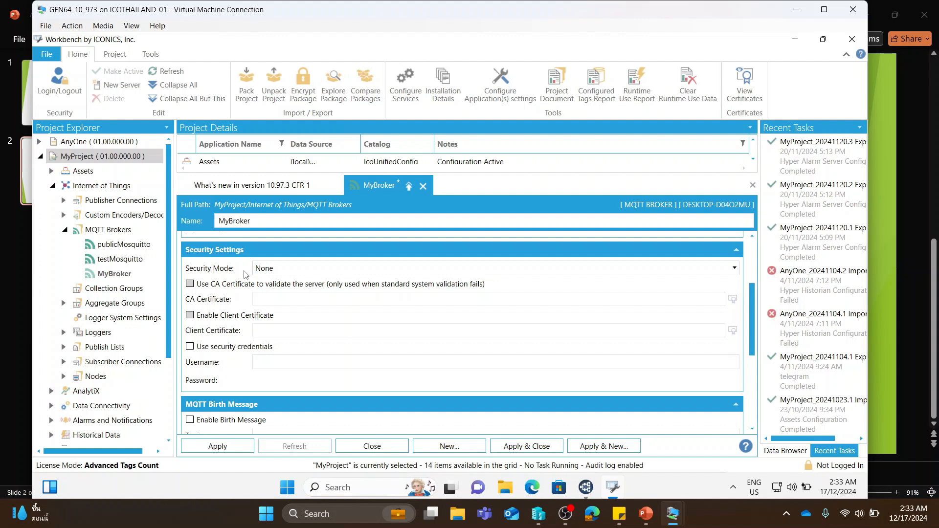
{"action": "scroll", "coordinate": [245, 274], "scroll_direction": "down", "scroll_amount": 4}
{"action": "scroll", "coordinate": [248, 286], "scroll_direction": "down", "scroll_amount": 2}
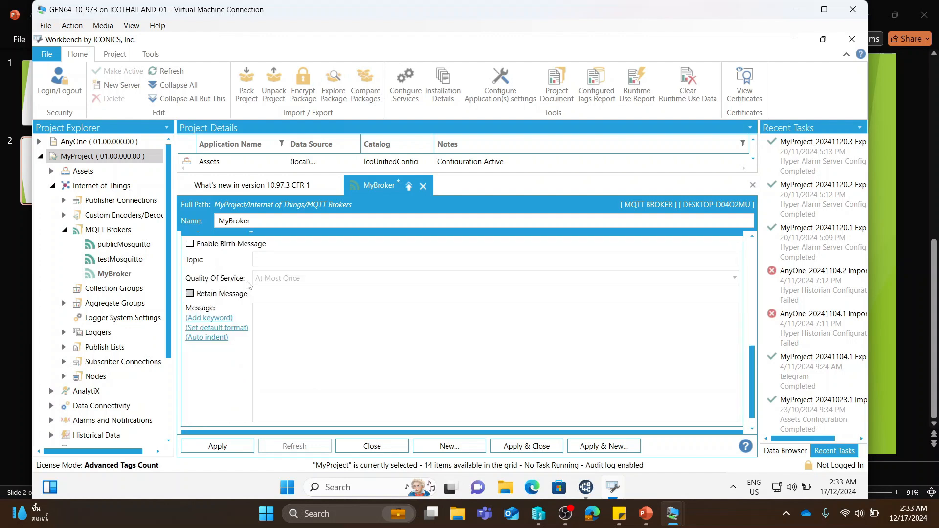
{"action": "left_click", "coordinate": [228, 447]}
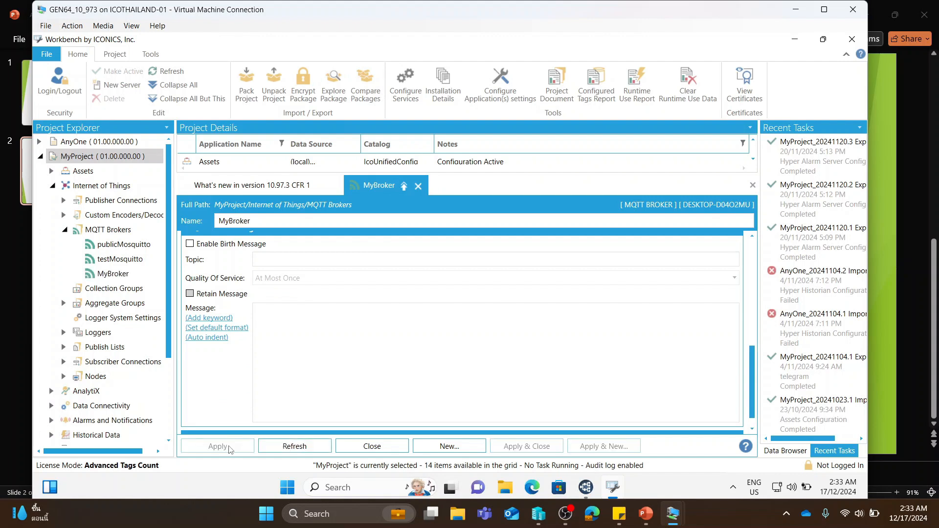
- Add a custom encoder/decoder named MyEncoder under Internet of Things
{"action": "right_click", "coordinate": [112, 220]}
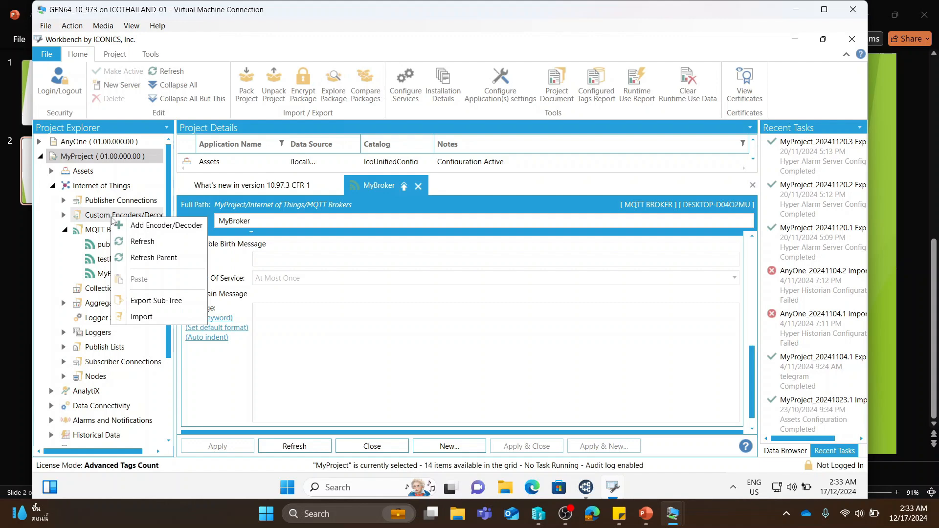
{"action": "left_click", "coordinate": [146, 230]}
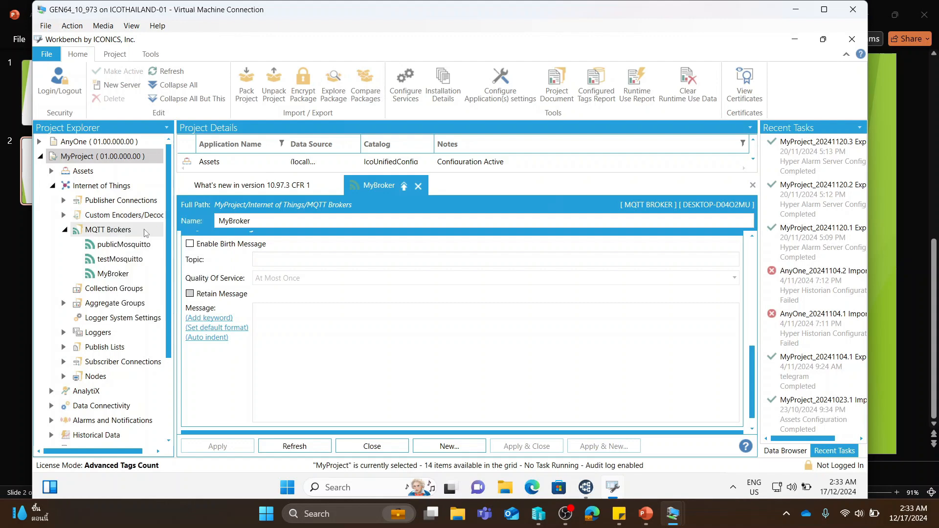
{"action": "left_click_drag", "start_coordinate": [243, 221], "coordinate": [210, 221]}
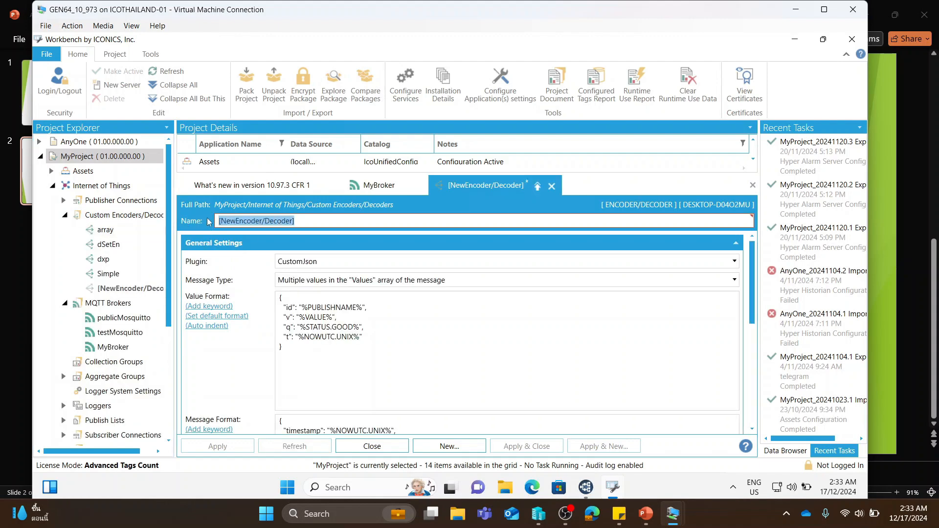
{"action": "type", "text": "MyEncoder"}
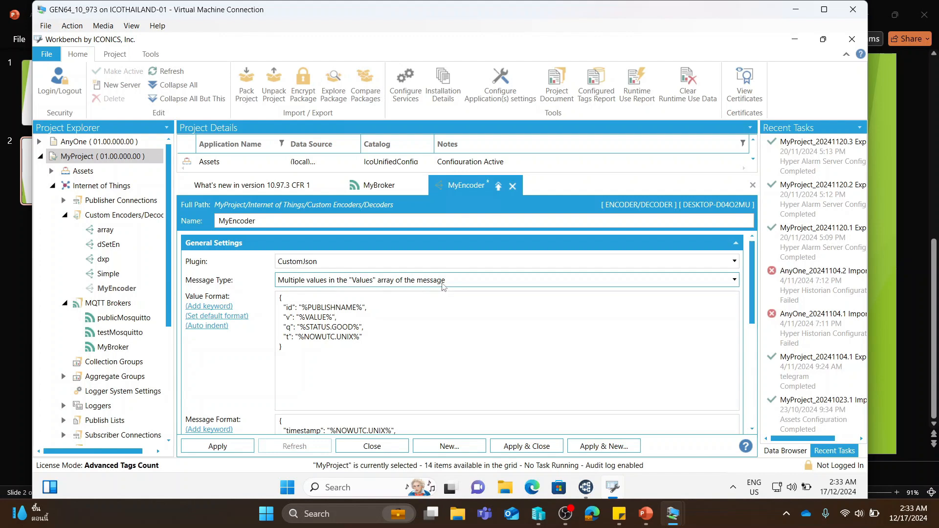
- Check the MeterData payload in MQTT Explorer and, back in Workbench, rename the timestamp key in MyEncoder's message format to TIMESTAMP
{"action": "left_click", "coordinate": [586, 484]}
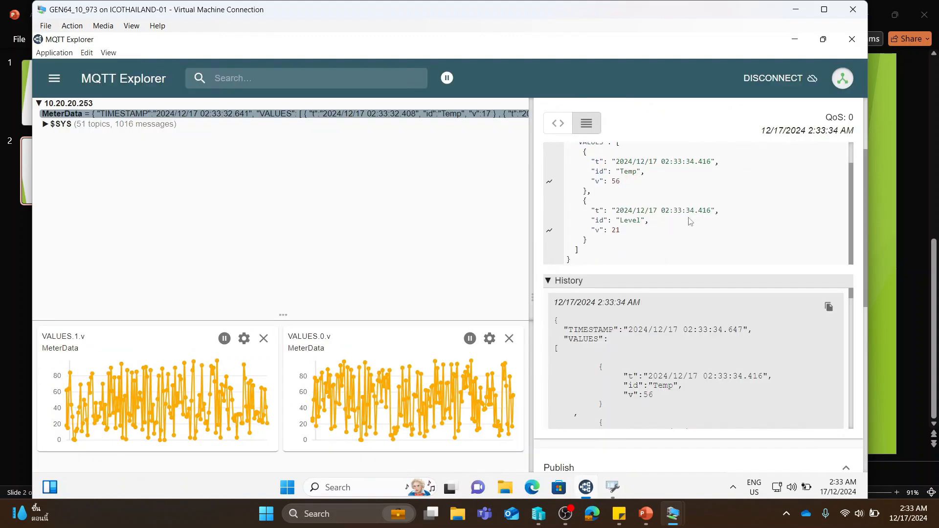
{"action": "scroll", "coordinate": [673, 228], "scroll_direction": "up", "scroll_amount": 2}
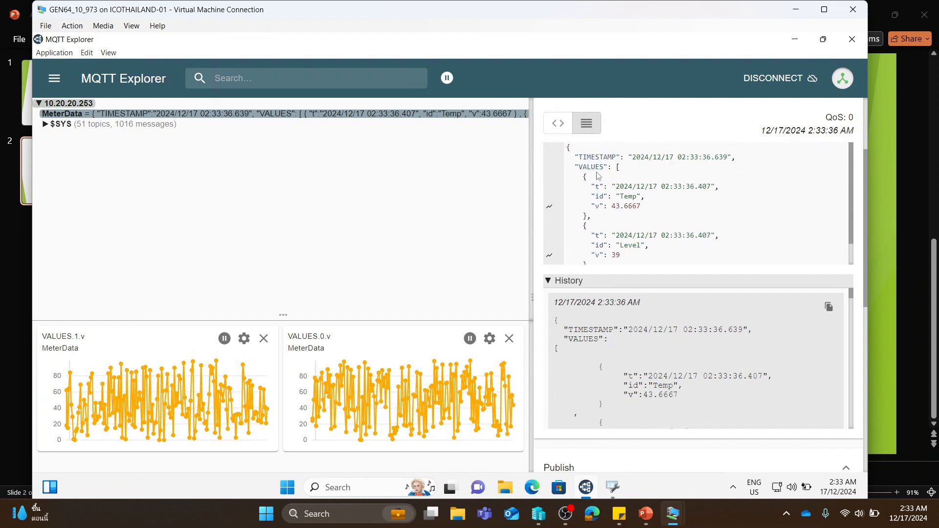
{"action": "left_click", "coordinate": [612, 487]}
{"action": "scroll", "coordinate": [538, 374], "scroll_direction": "down", "scroll_amount": 3}
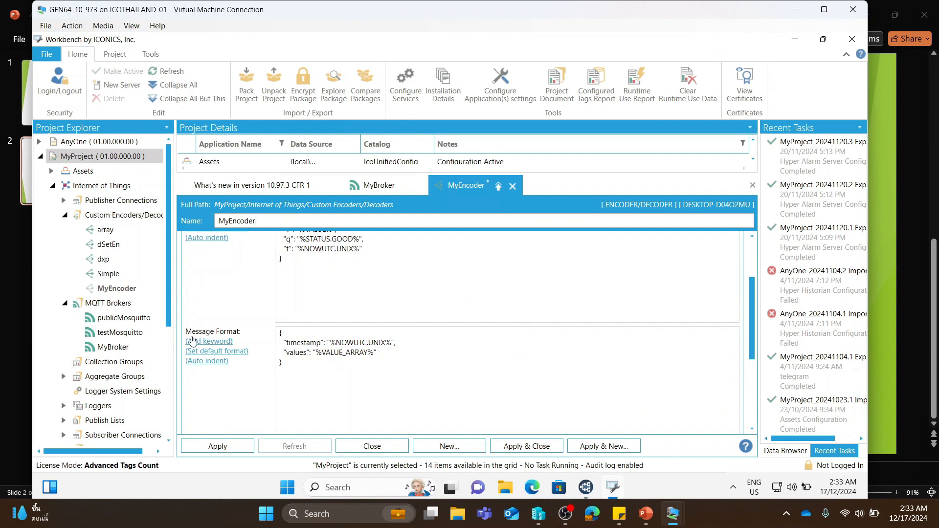
{"action": "left_click_drag", "start_coordinate": [283, 342], "coordinate": [322, 343]}
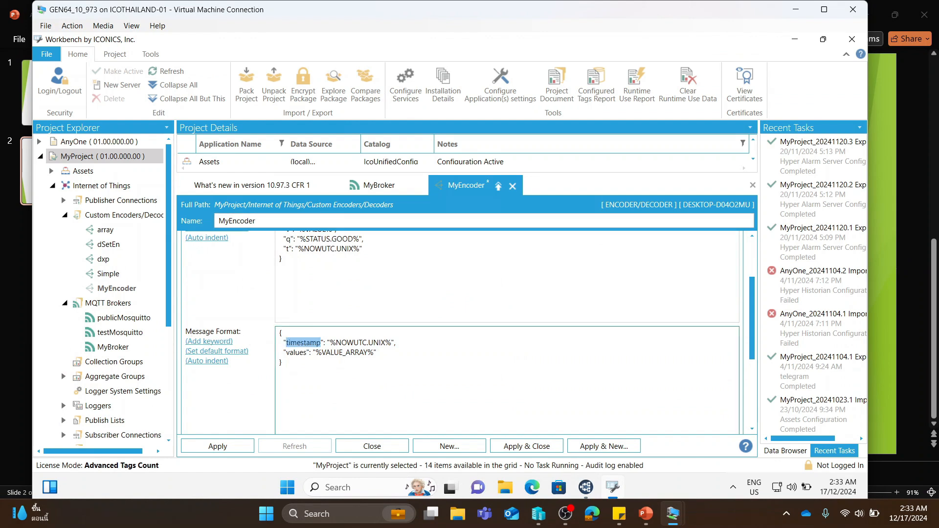
{"action": "left_click", "coordinate": [586, 487]}
{"action": "left_click_drag", "start_coordinate": [616, 157], "coordinate": [620, 158]}
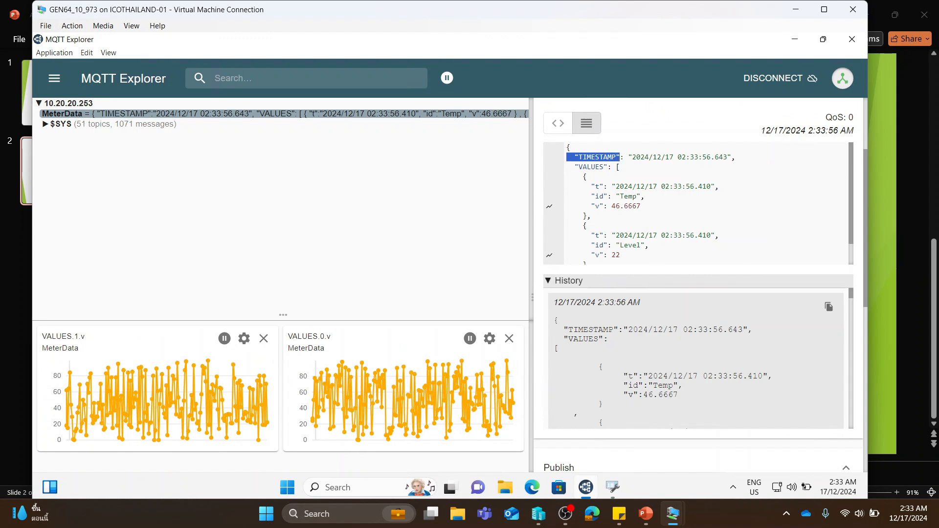
{"action": "left_click", "coordinate": [609, 486]}
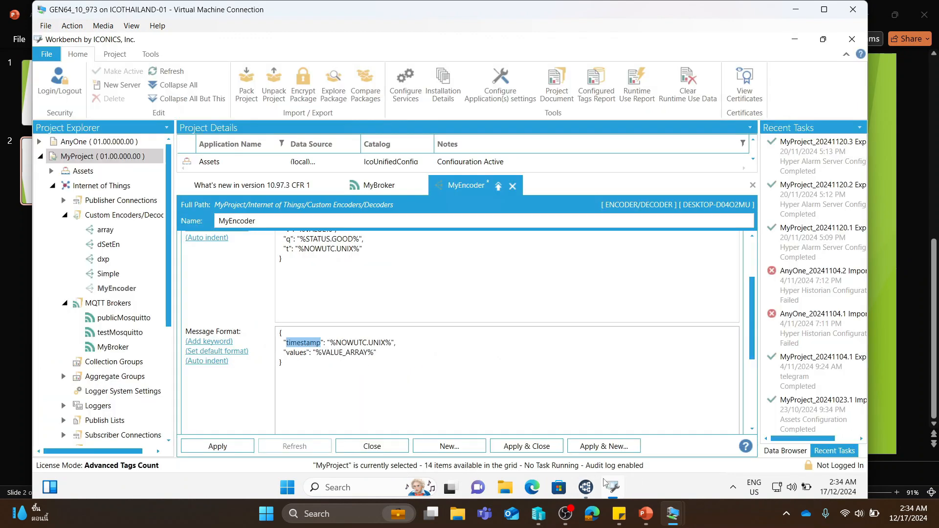
{"action": "type", "text": "TIMEST"}
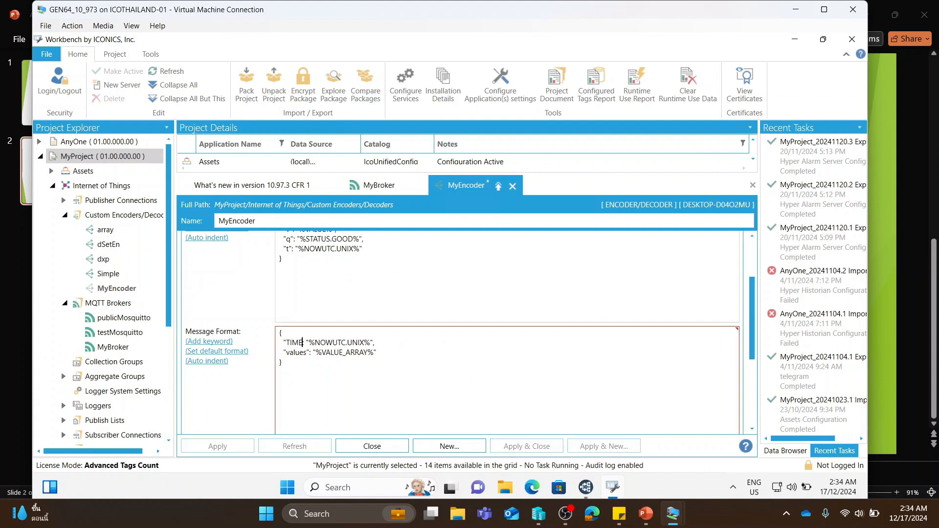
{"action": "type", "text": "AMP"}
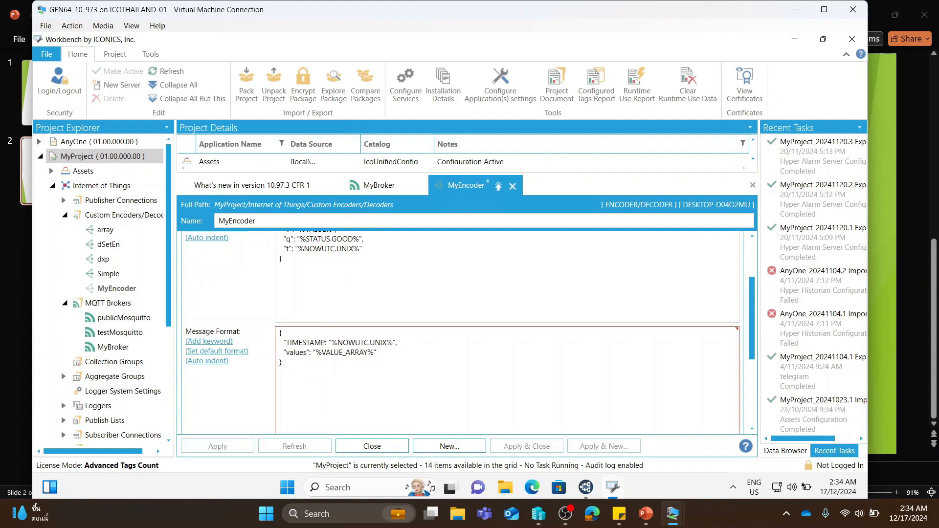
{"action": "type", "text": "\":"}
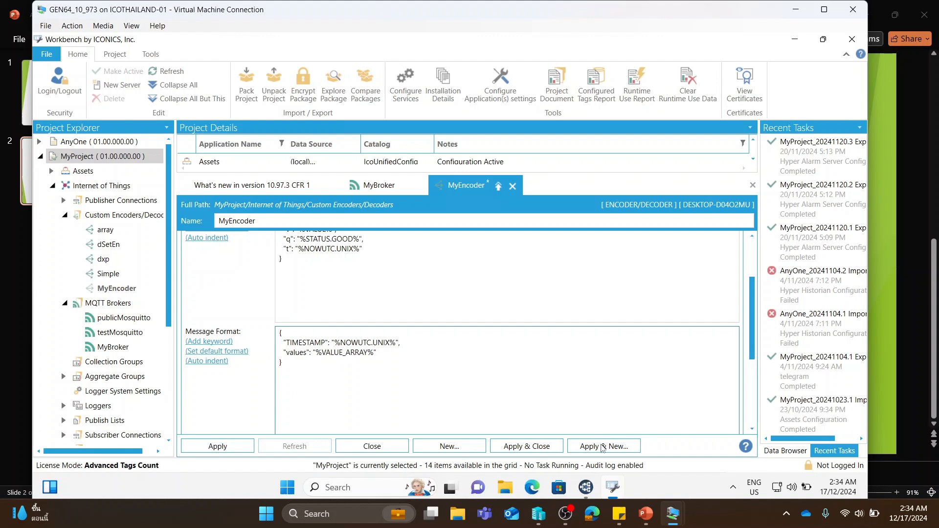
- Check the payload's timestamp format in MQTT Explorer and, back in Workbench, replace the TIMESTAMP keyword in MyEncoder's message format with NOWLOCAL.TEXT
{"action": "left_click", "coordinate": [586, 487]}
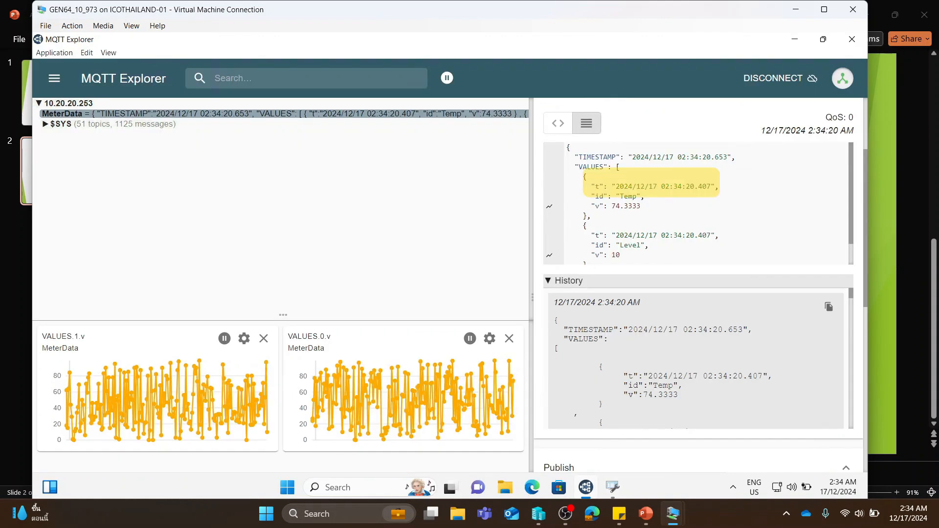
{"action": "left_click", "coordinate": [613, 487]}
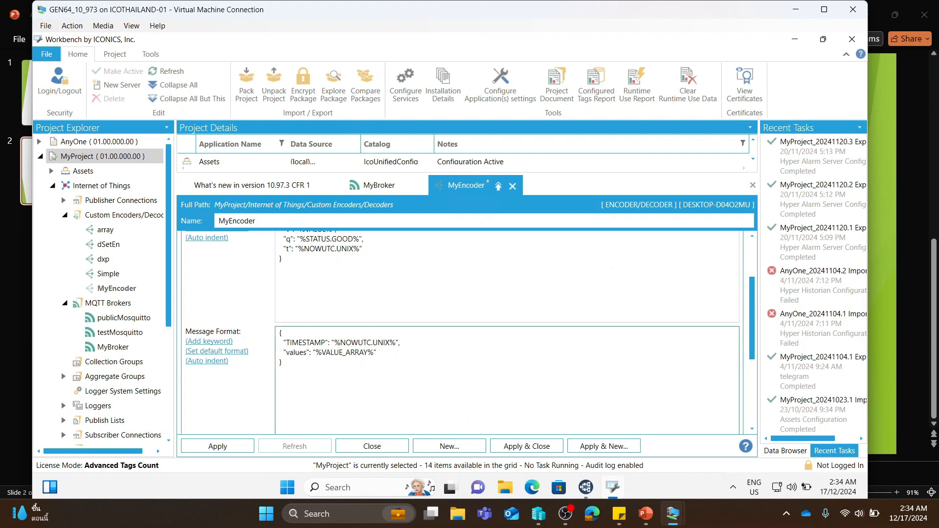
{"action": "left_click_drag", "start_coordinate": [399, 342], "coordinate": [331, 342]}
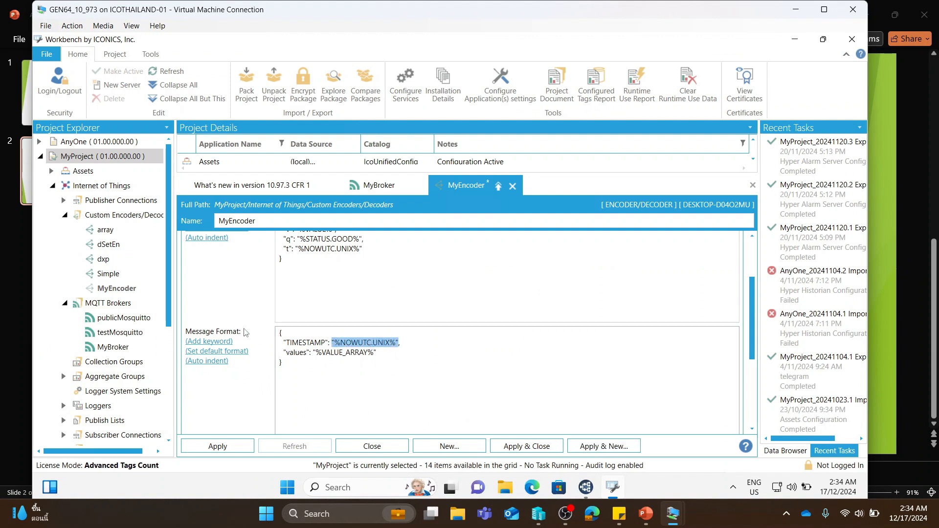
{"action": "left_click", "coordinate": [207, 342]}
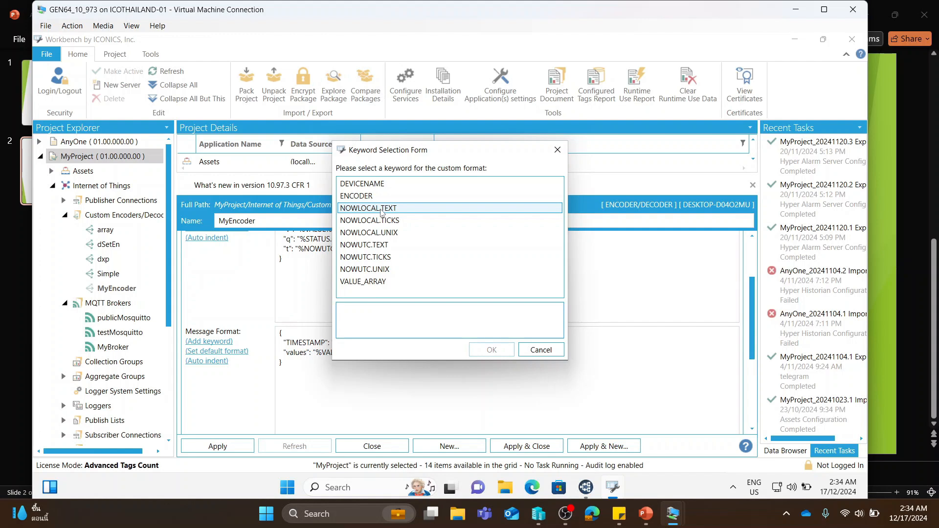
{"action": "left_click", "coordinate": [381, 212]}
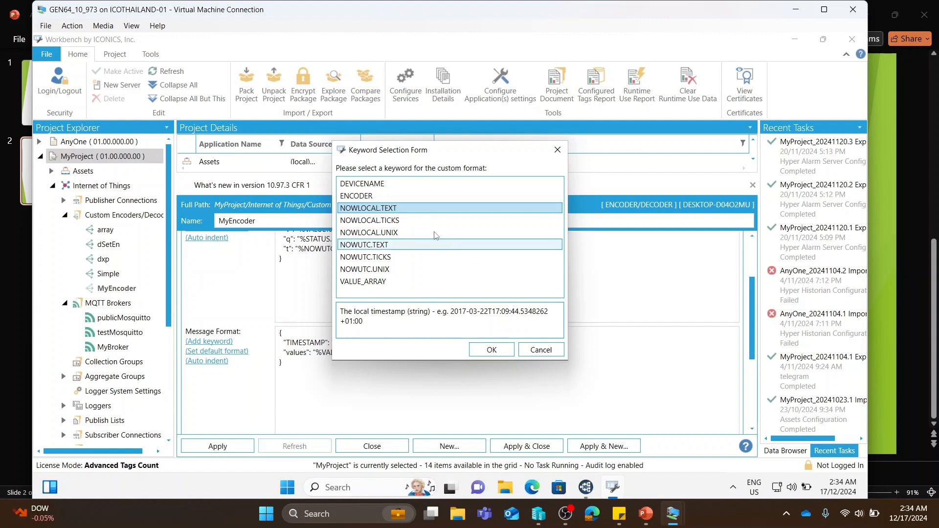
{"action": "left_click", "coordinate": [395, 221]}
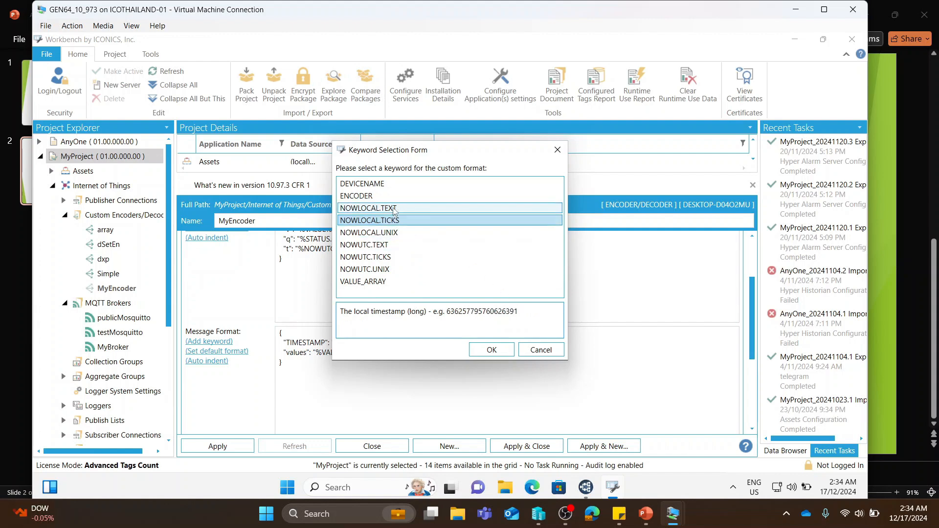
{"action": "left_click", "coordinate": [394, 209]}
{"action": "left_click", "coordinate": [391, 233]}
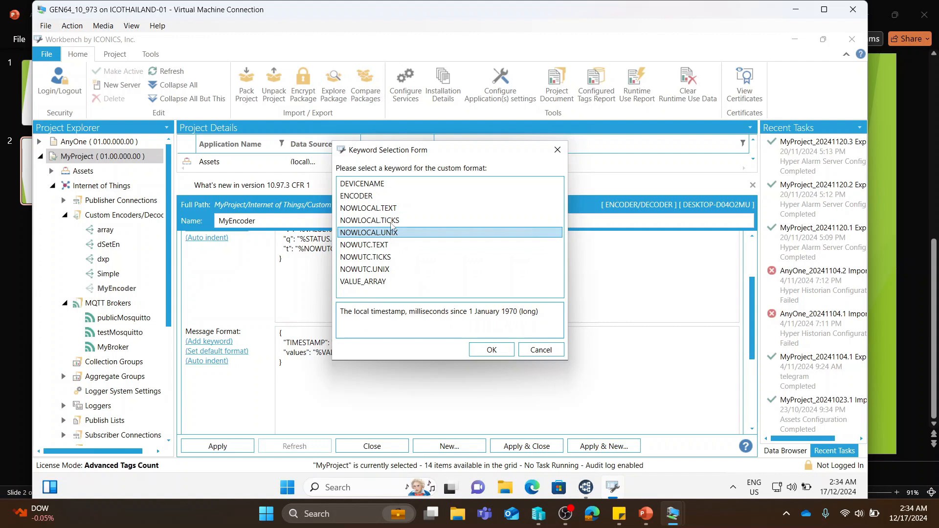
{"action": "left_click", "coordinate": [391, 209]}
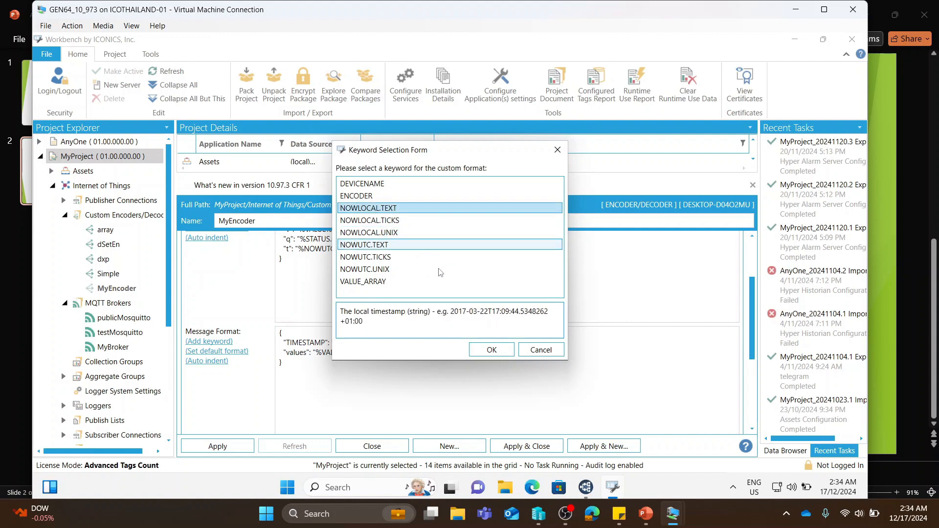
{"action": "left_click", "coordinate": [491, 349]}
- Rename the values key in MyEncoder's message format to VALUES, keeping the VALUE_ARRAY keyword as its value
{"action": "left_click_drag", "start_coordinate": [306, 353], "coordinate": [286, 352]}
{"action": "type", "text": "VALUES"}
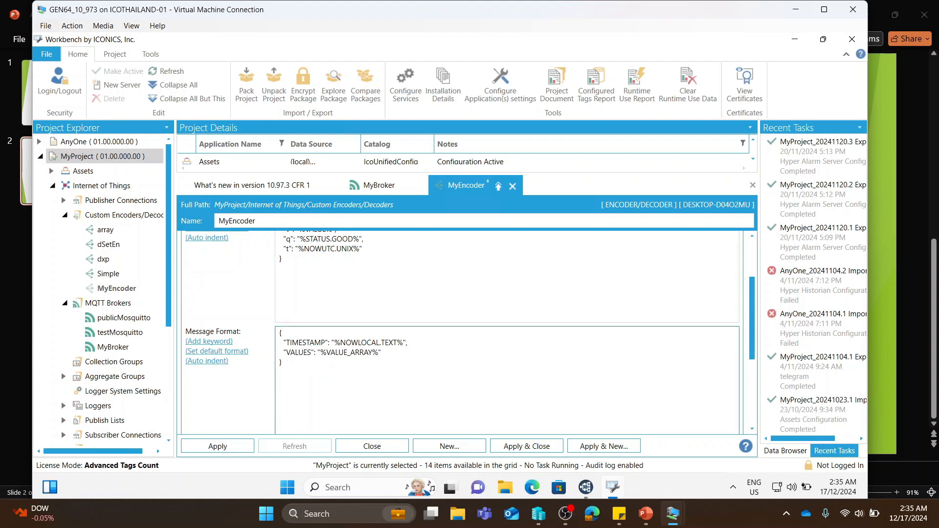
{"action": "left_click_drag", "start_coordinate": [378, 353], "coordinate": [320, 353]}
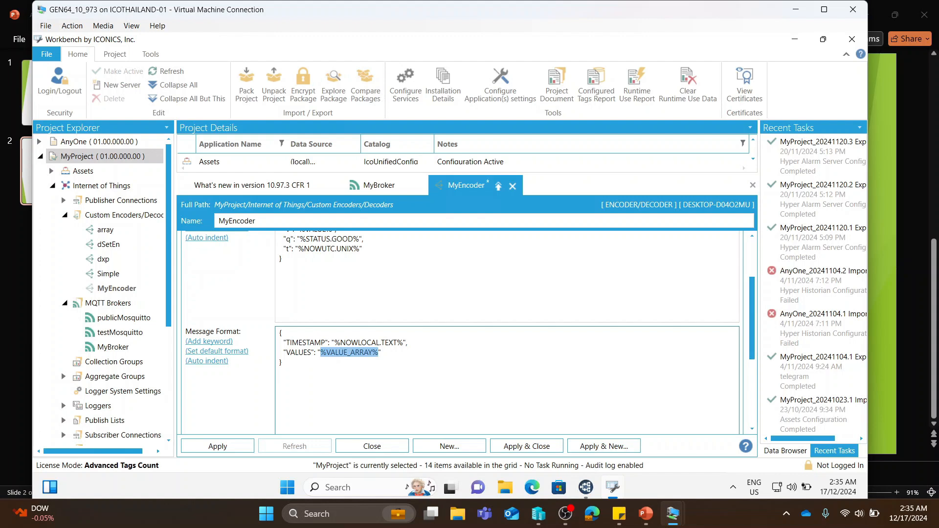
- Check the keys of each value in MQTT Explorer's MeterData payload and, back in Workbench, delete the "q" status line from MyEncoder's value format
{"action": "scroll", "coordinate": [459, 333], "scroll_direction": "up", "scroll_amount": 3}
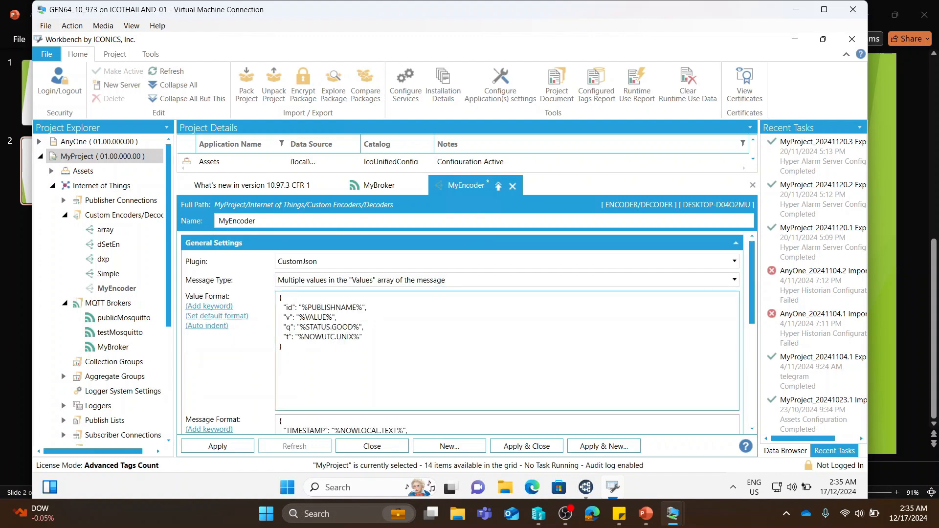
{"action": "left_click_drag", "start_coordinate": [362, 337], "coordinate": [277, 311]}
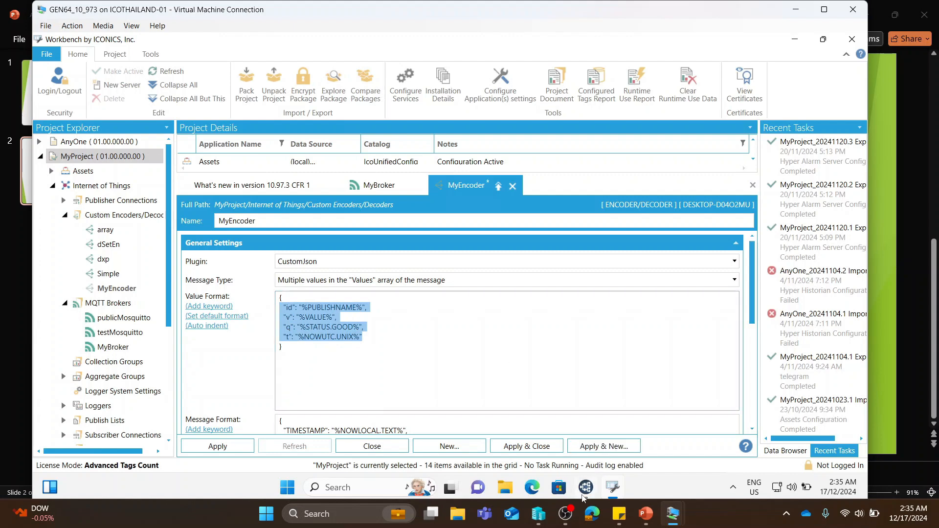
{"action": "left_click", "coordinate": [585, 487]}
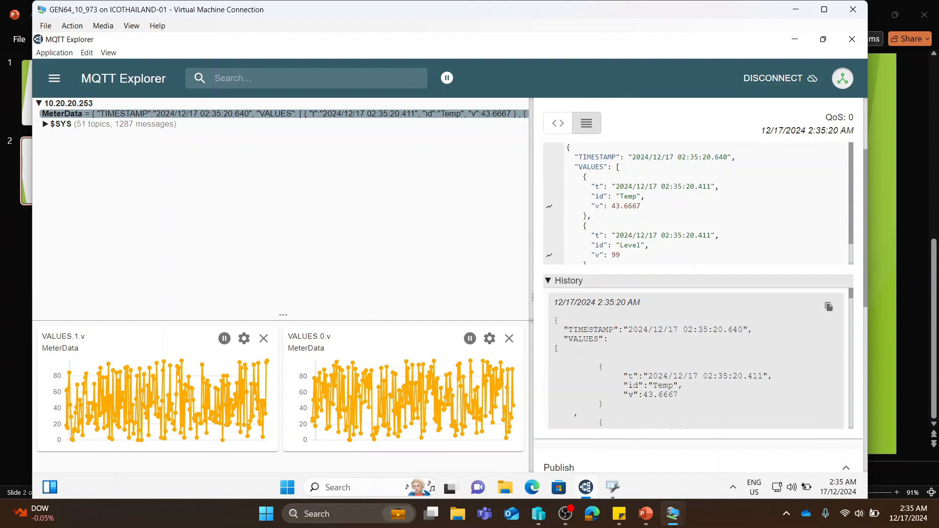
{"action": "left_click_drag", "start_coordinate": [599, 186], "coordinate": [566, 186]}
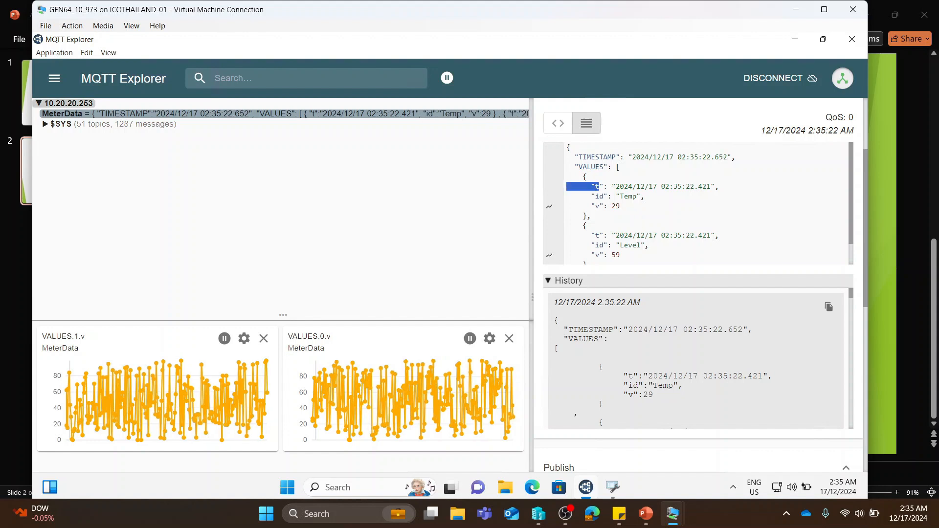
{"action": "double_click", "coordinate": [599, 196]}
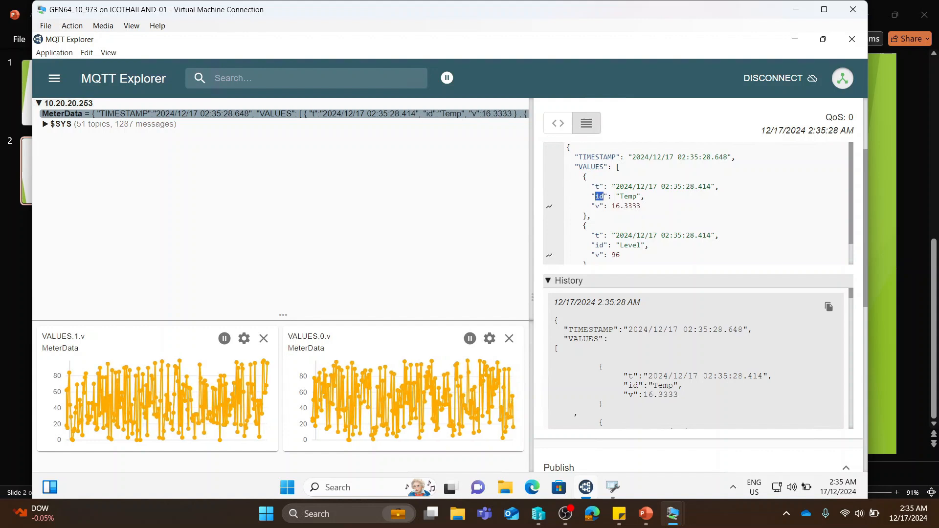
{"action": "double_click", "coordinate": [597, 207]}
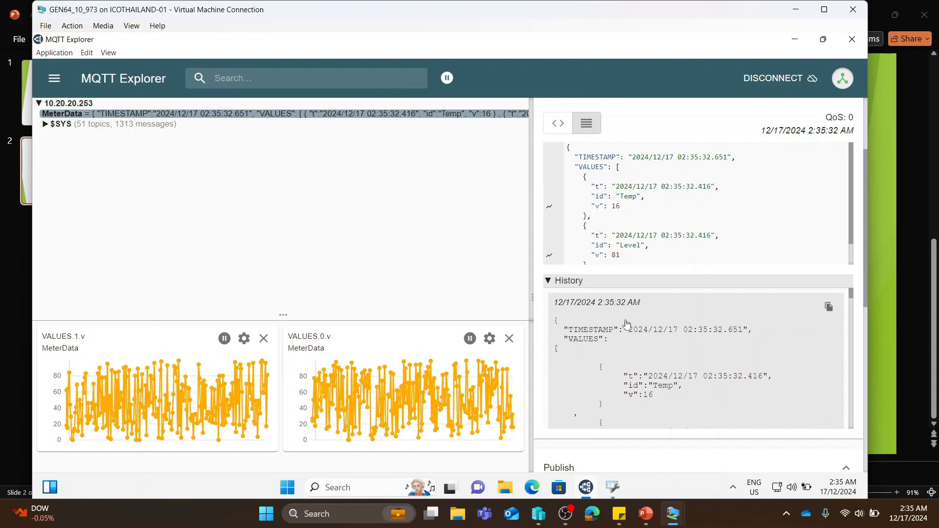
{"action": "left_click", "coordinate": [613, 486]}
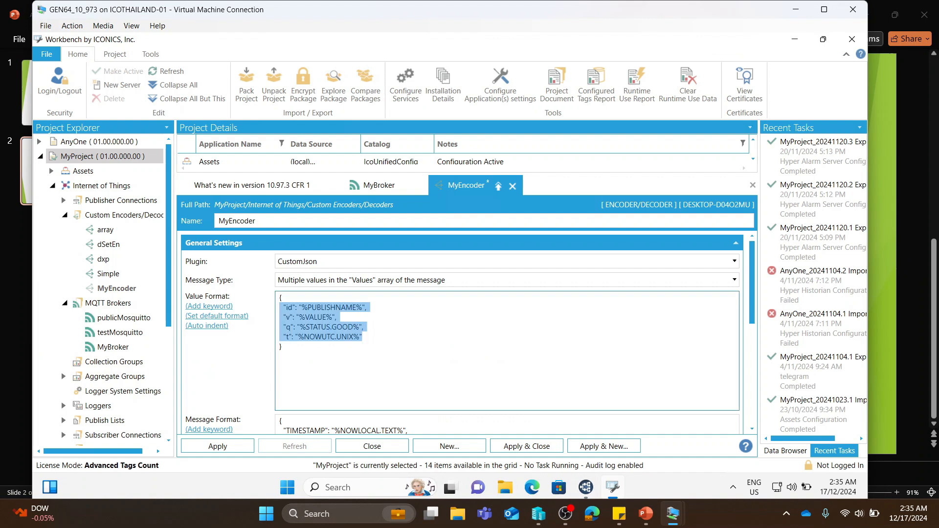
{"action": "left_click", "coordinate": [295, 308]}
{"action": "left_click_drag", "start_coordinate": [364, 327], "coordinate": [281, 331]}
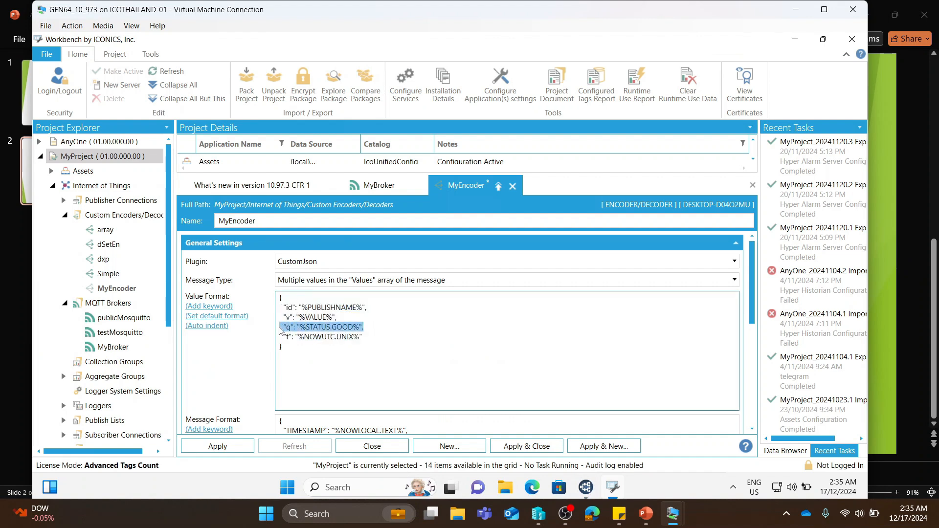
{"action": "key", "text": "BackSpace"}
{"action": "key", "text": "BackSpace"}
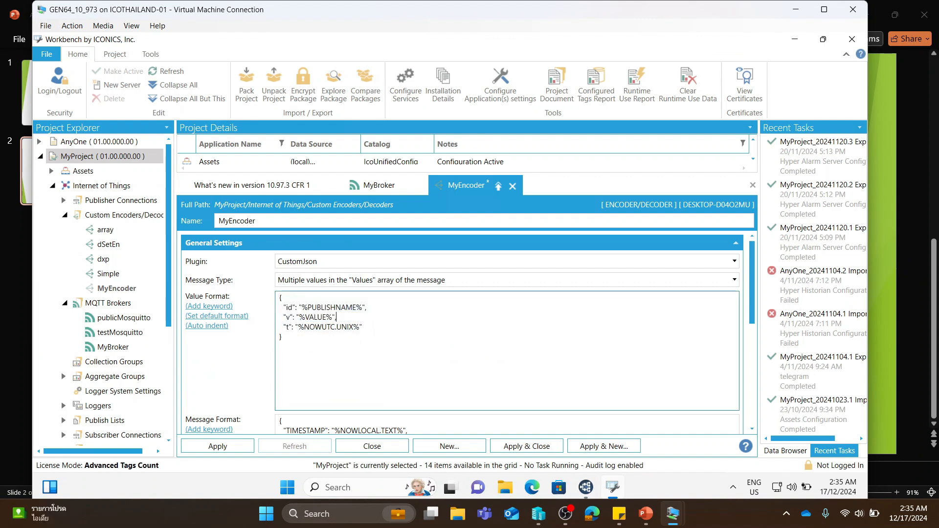
- Replace the keyword of the "t" key in MyEncoder's value format with NOWLOCAL.TEXT and apply the encoder configuration
{"action": "left_click_drag", "start_coordinate": [360, 327], "coordinate": [298, 327]}
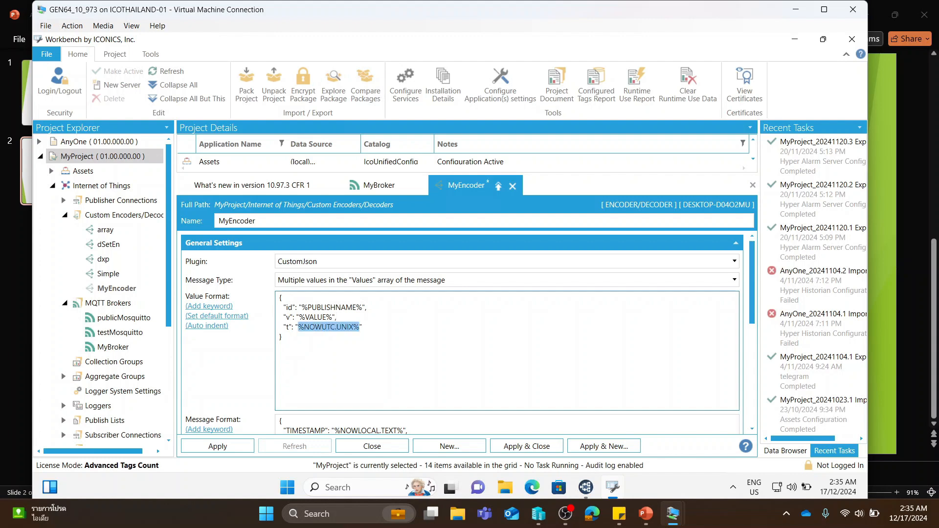
{"action": "left_click_drag", "start_coordinate": [363, 327], "coordinate": [298, 327]}
{"action": "left_click", "coordinate": [215, 306]}
{"action": "scroll", "coordinate": [378, 274], "scroll_direction": "down", "scroll_amount": 3}
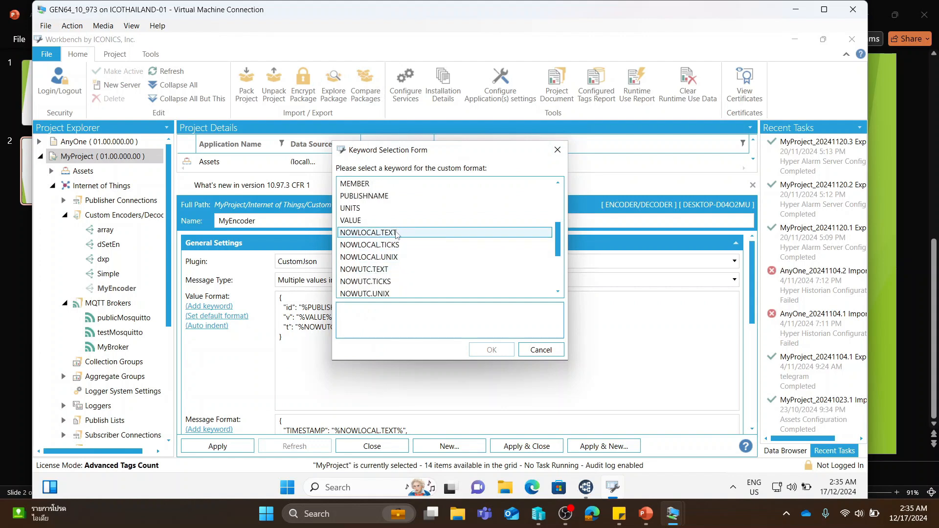
{"action": "left_click", "coordinate": [397, 233]}
{"action": "left_click", "coordinate": [484, 350]}
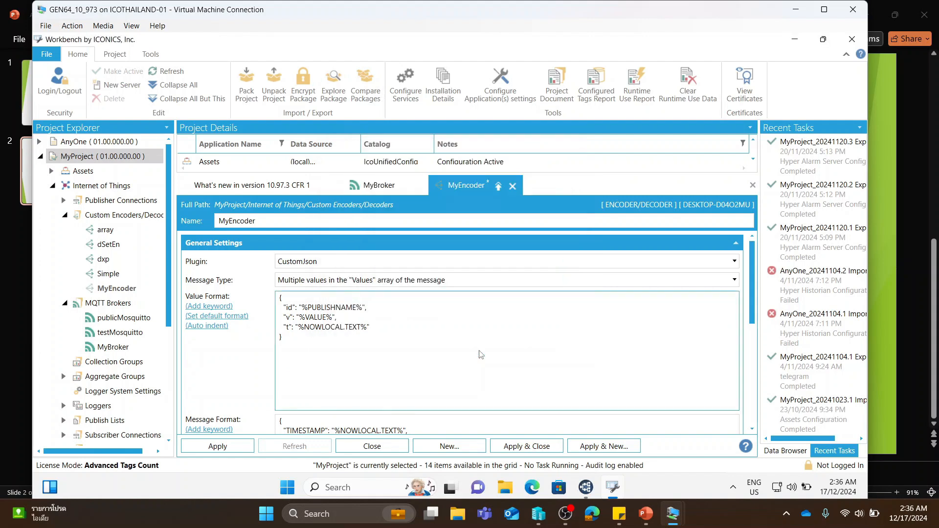
{"action": "left_click", "coordinate": [228, 448]}
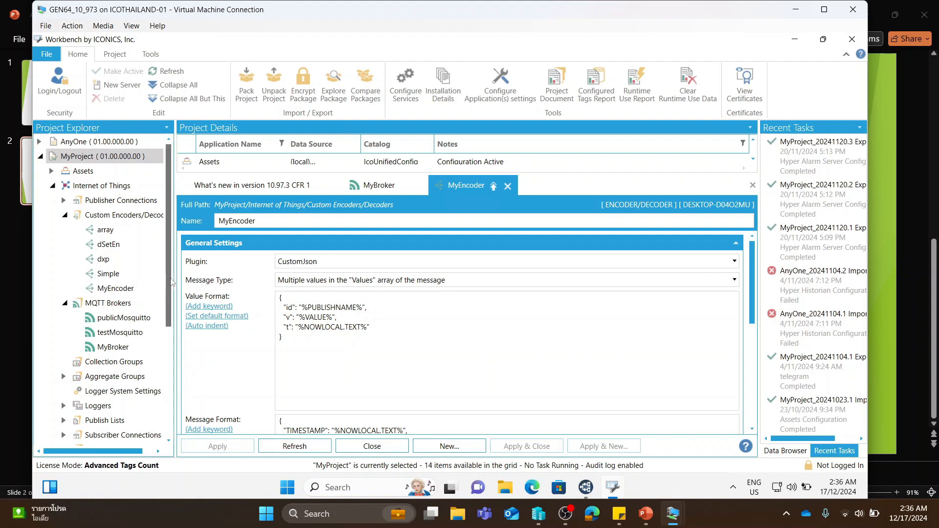
- Add an MQTT subscriber connection named MySubscriber under Subscriber Connections
{"action": "scroll", "coordinate": [126, 312], "scroll_direction": "down", "scroll_amount": 3}
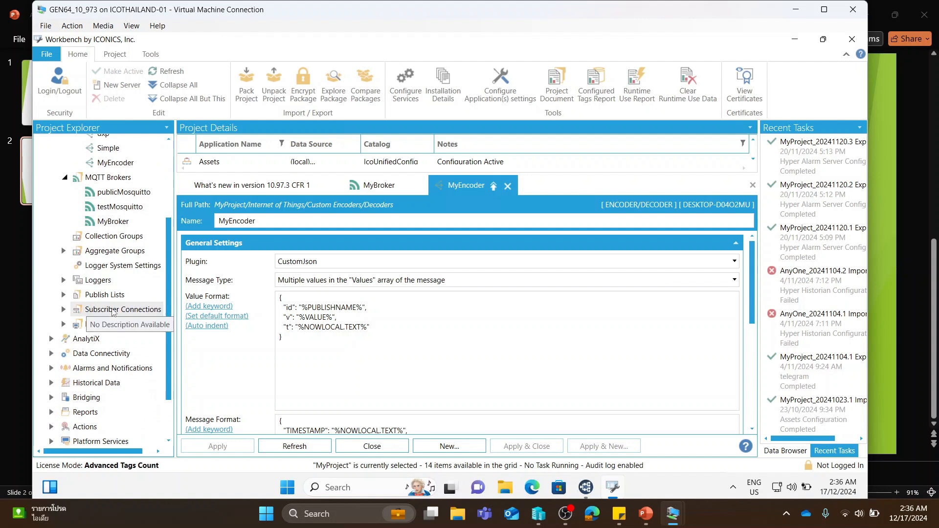
{"action": "right_click", "coordinate": [132, 313]}
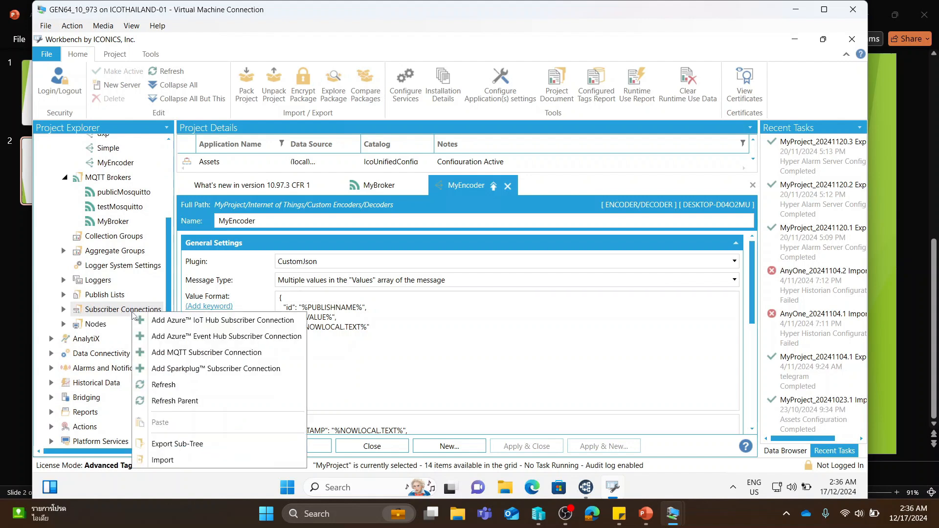
{"action": "left_click", "coordinate": [181, 352]}
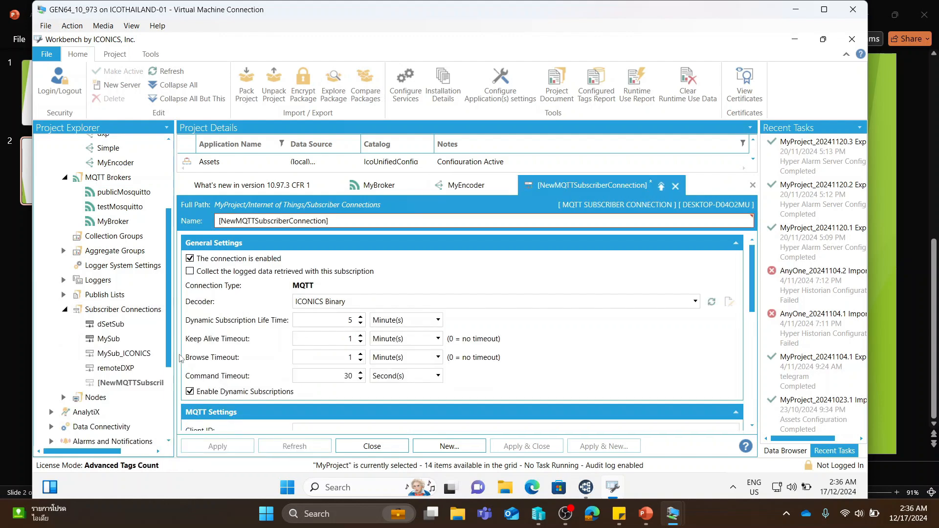
{"action": "triple_click", "coordinate": [273, 220]}
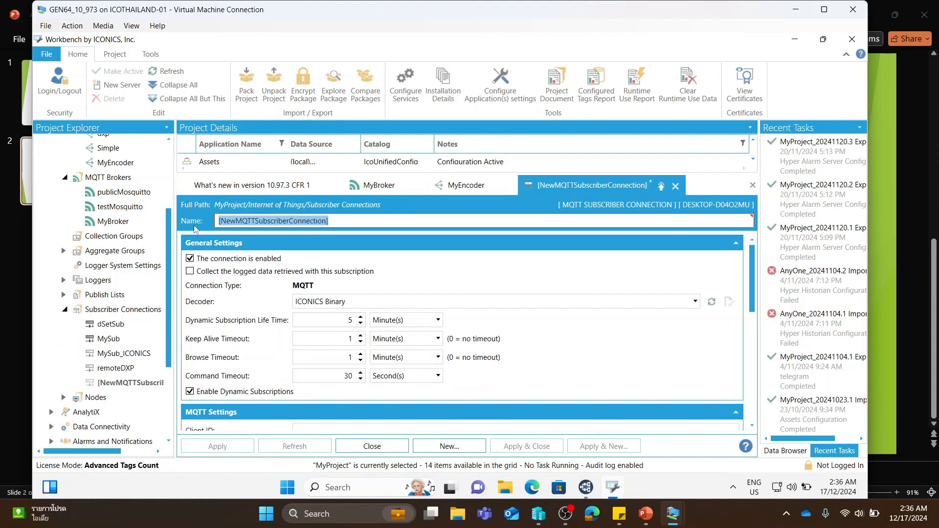
{"action": "type", "text": "MySubscriber"}
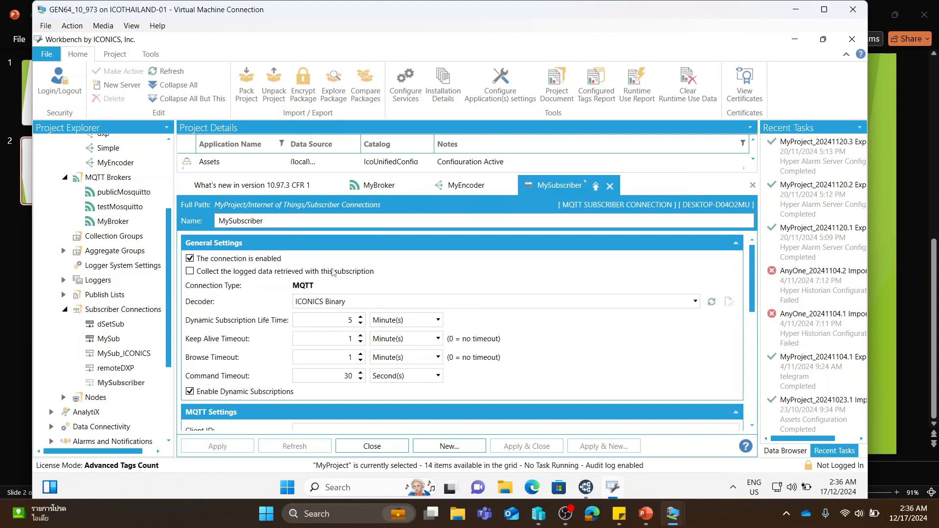
- Set MySubscriber's decoder to MyEncoder
{"action": "left_click", "coordinate": [339, 302]}
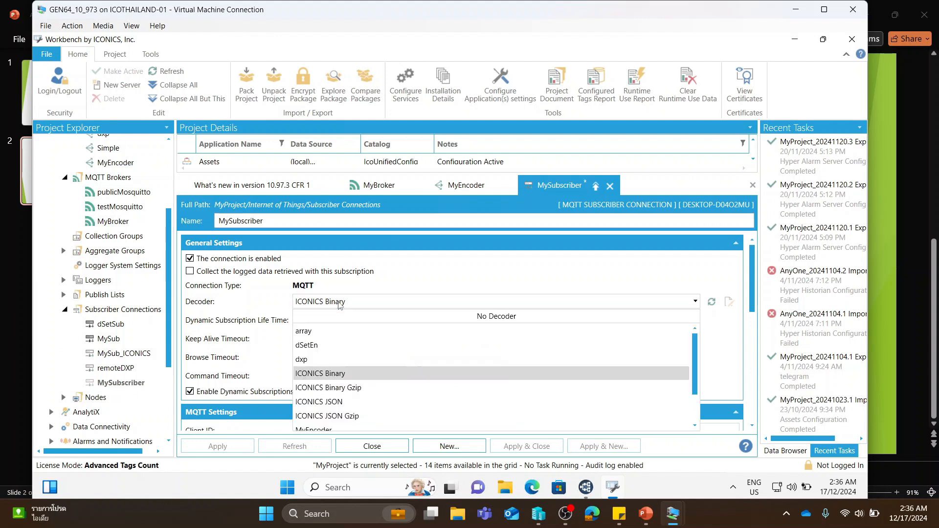
{"action": "scroll", "coordinate": [341, 352], "scroll_direction": "down", "scroll_amount": 1}
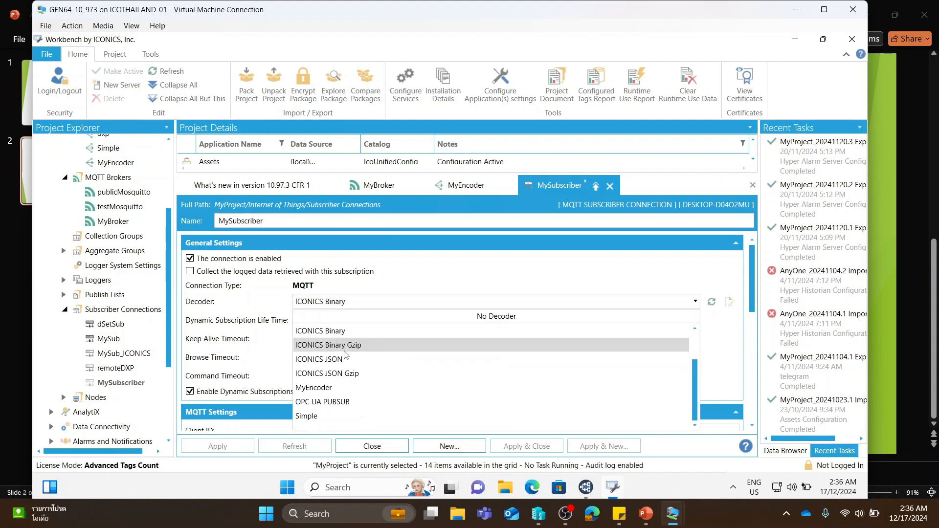
{"action": "left_click", "coordinate": [335, 389]}
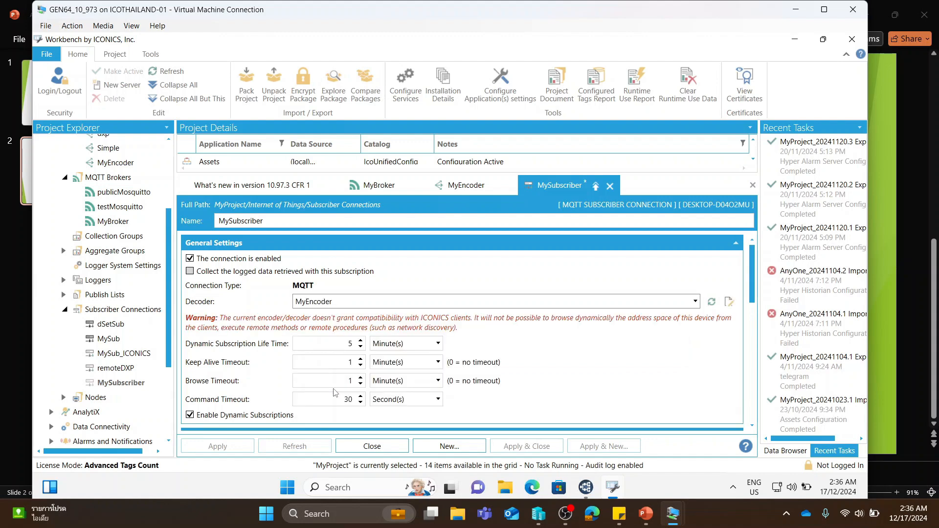
- Choose MyBroker as the MQTT broker in MySubscriber's MQTT settings
{"action": "scroll", "coordinate": [571, 355], "scroll_direction": "down", "scroll_amount": 3}
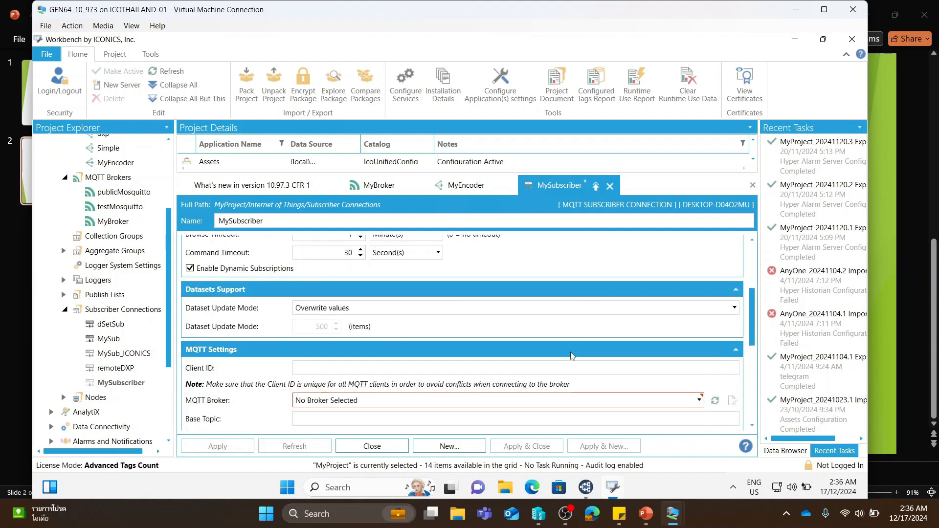
{"action": "scroll", "coordinate": [571, 355], "scroll_direction": "down", "scroll_amount": 1}
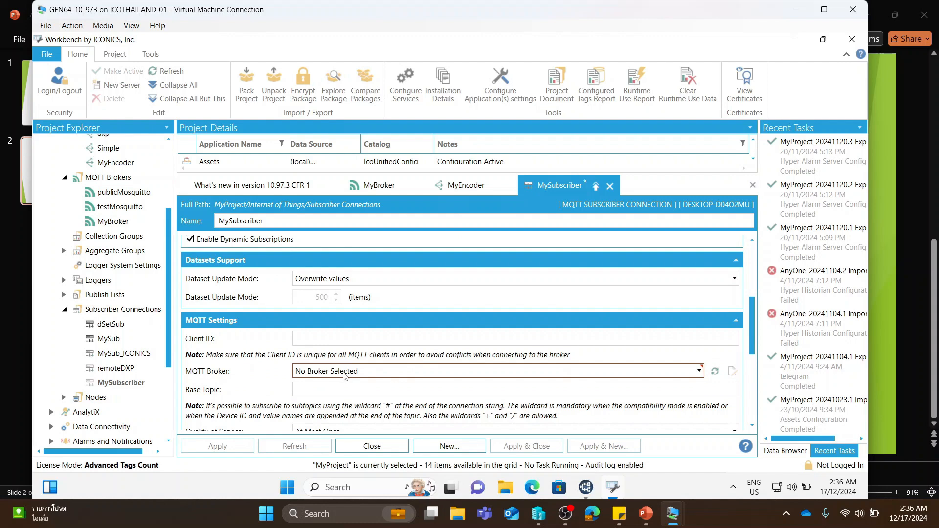
{"action": "left_click", "coordinate": [343, 375]}
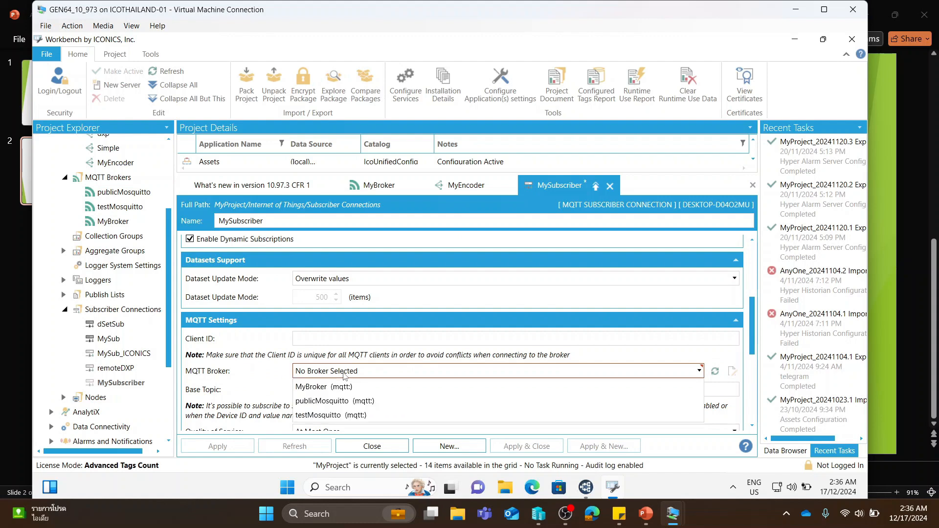
{"action": "left_click", "coordinate": [329, 388]}
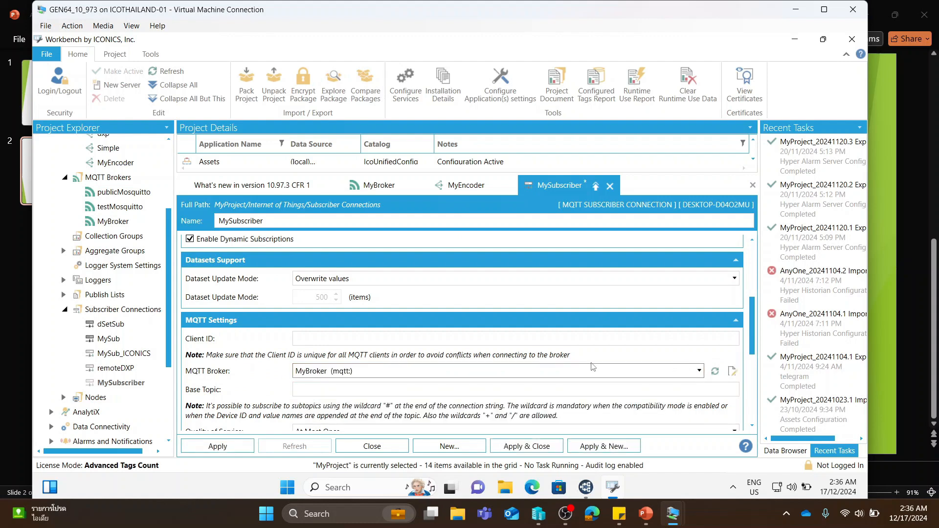
- Check the topic name in MQTT Explorer, return to Workbench and set MySubscriber's base topic to MeterData/#
{"action": "left_click", "coordinate": [590, 389]}
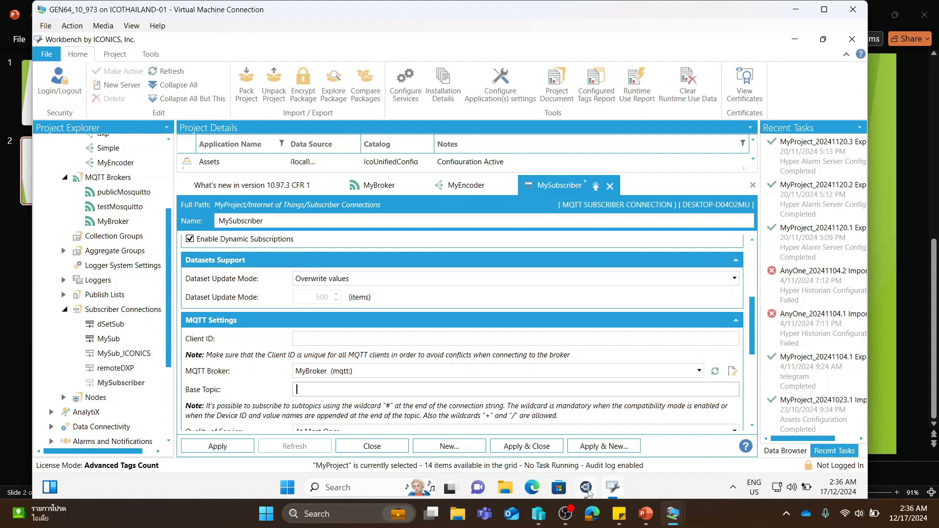
{"action": "left_click", "coordinate": [585, 487]}
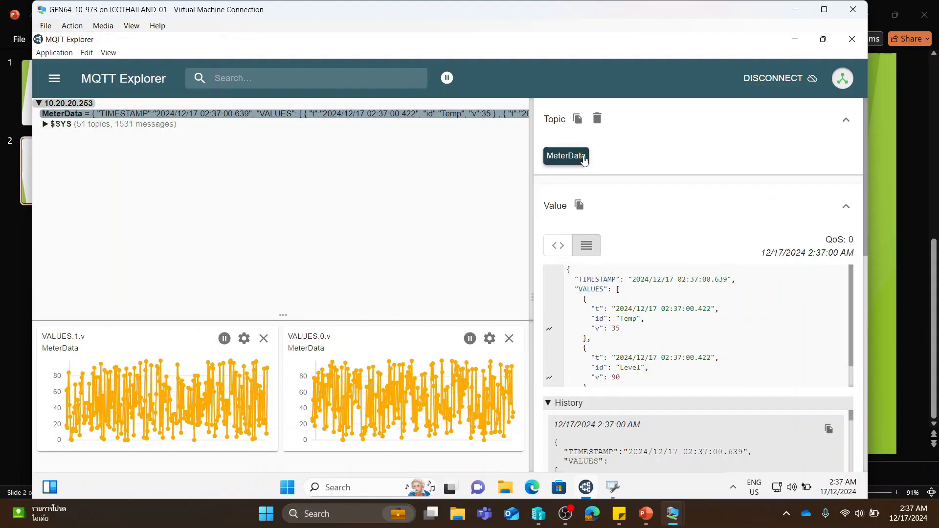
{"action": "key", "text": "alt+Tab"}
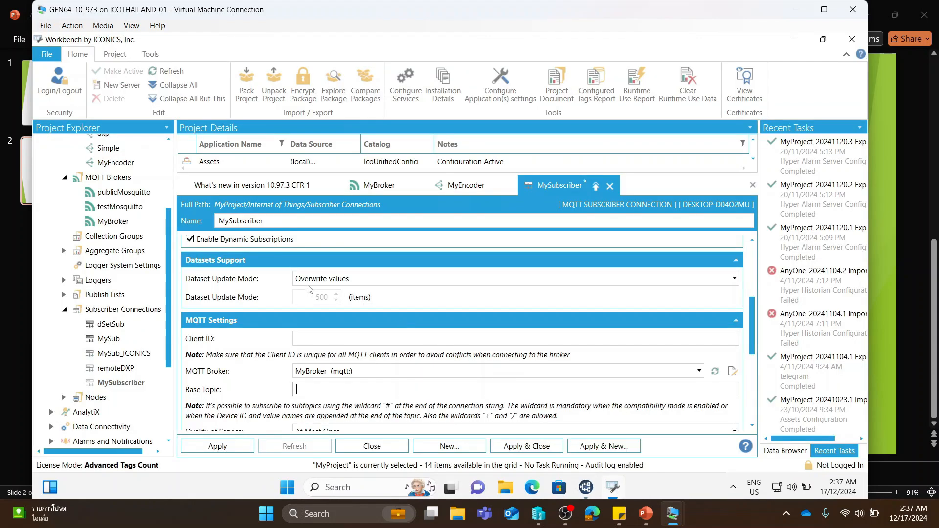
{"action": "left_click", "coordinate": [356, 384]}
{"action": "type", "text": "MeterData"}
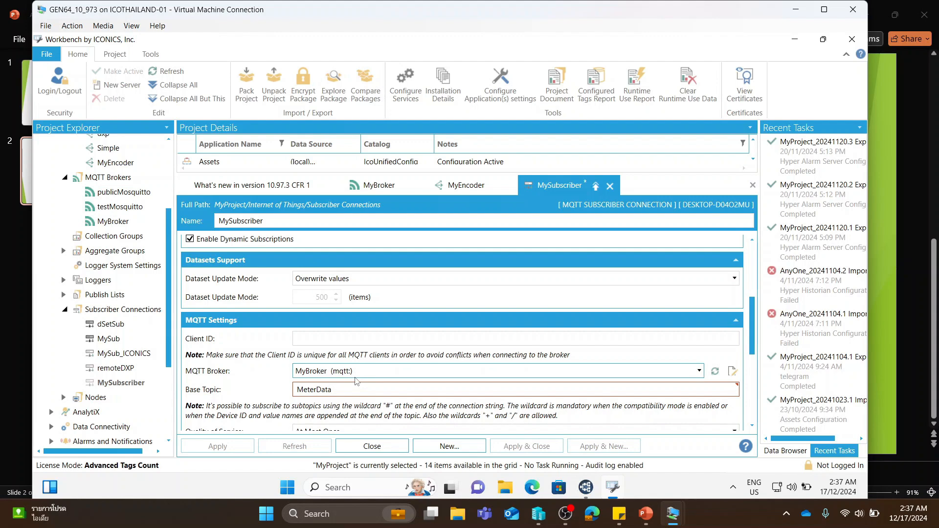
{"action": "type", "text": "/#"}
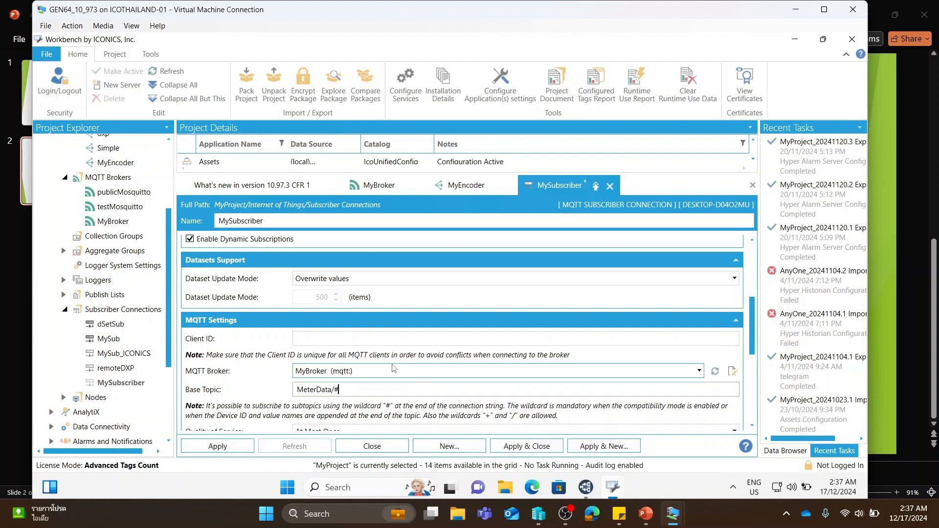
- Set the topic management to "All messages will have the same DeviceID" with device ID MeterData, and apply the MySubscriber configuration
{"action": "scroll", "coordinate": [394, 378], "scroll_direction": "down", "scroll_amount": 1}
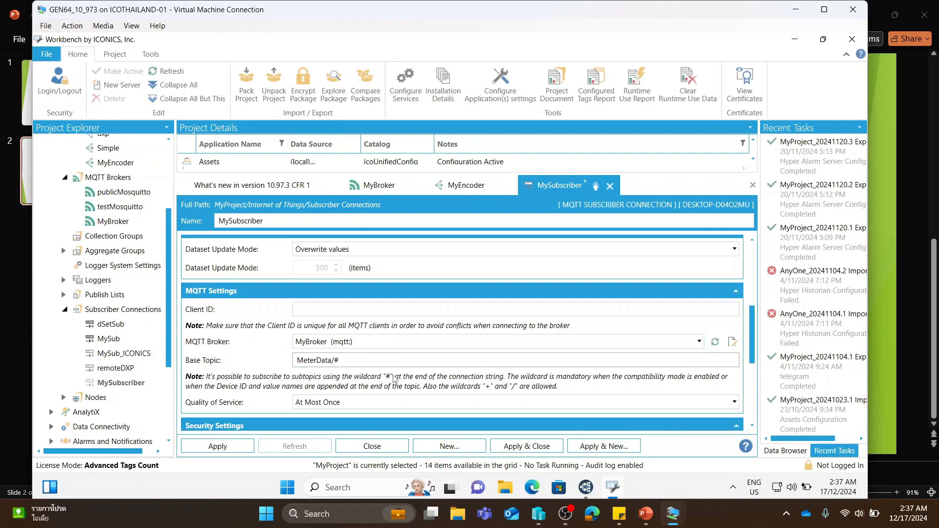
{"action": "scroll", "coordinate": [394, 378], "scroll_direction": "down", "scroll_amount": 4}
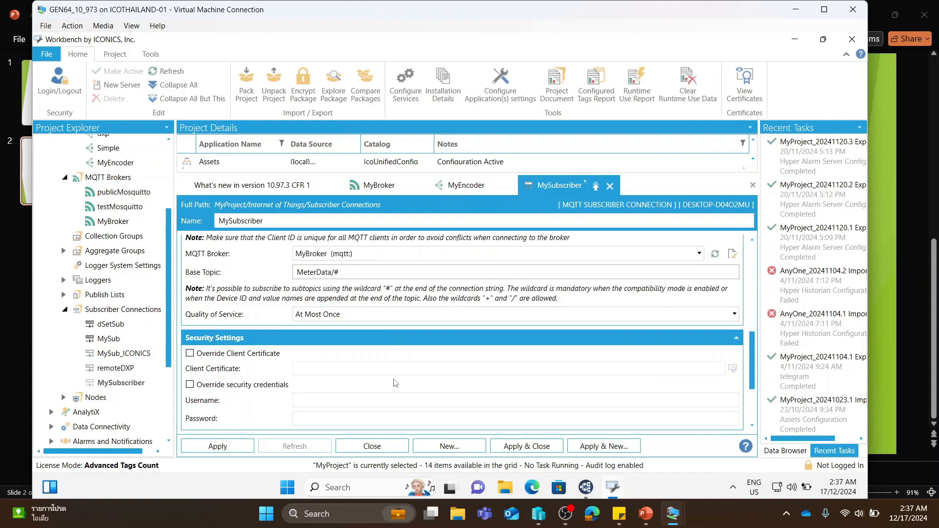
{"action": "scroll", "coordinate": [394, 382], "scroll_direction": "down", "scroll_amount": 3}
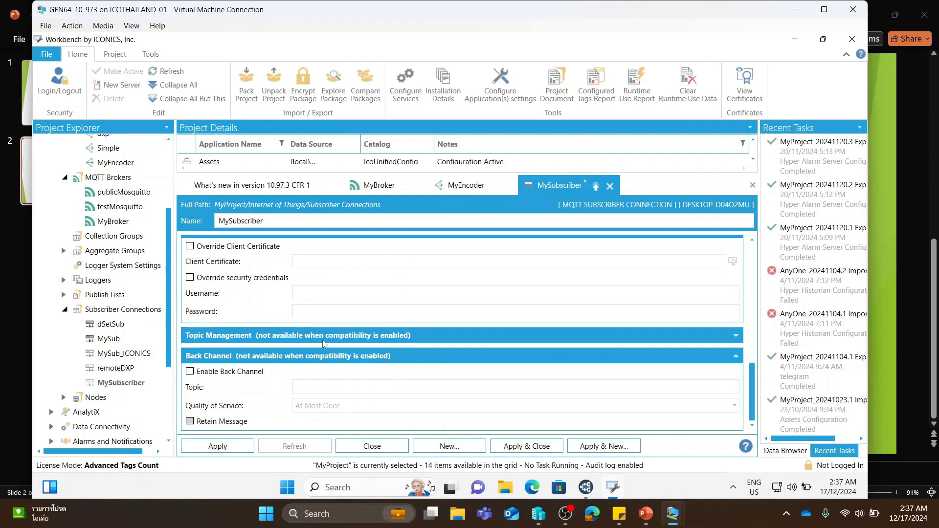
{"action": "left_click", "coordinate": [268, 341]}
{"action": "scroll", "coordinate": [225, 323], "scroll_direction": "down", "scroll_amount": 2}
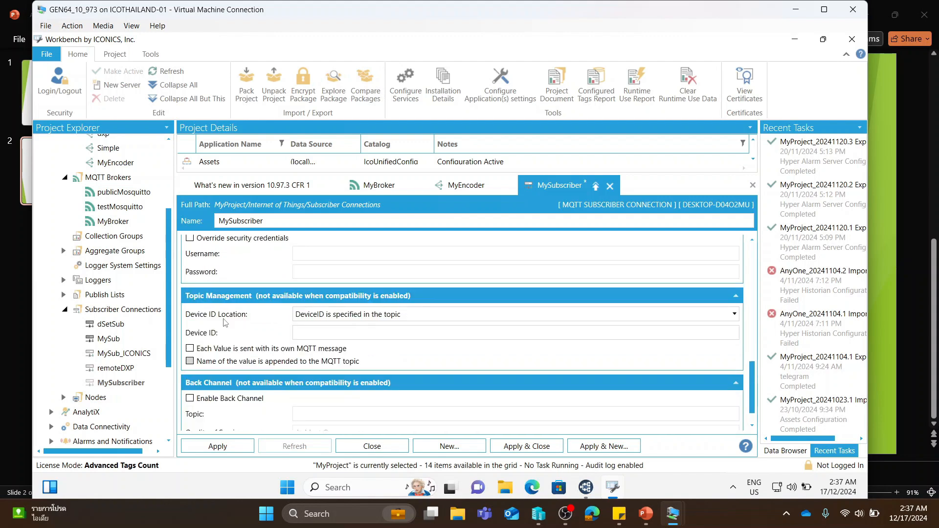
{"action": "left_click", "coordinate": [317, 317]}
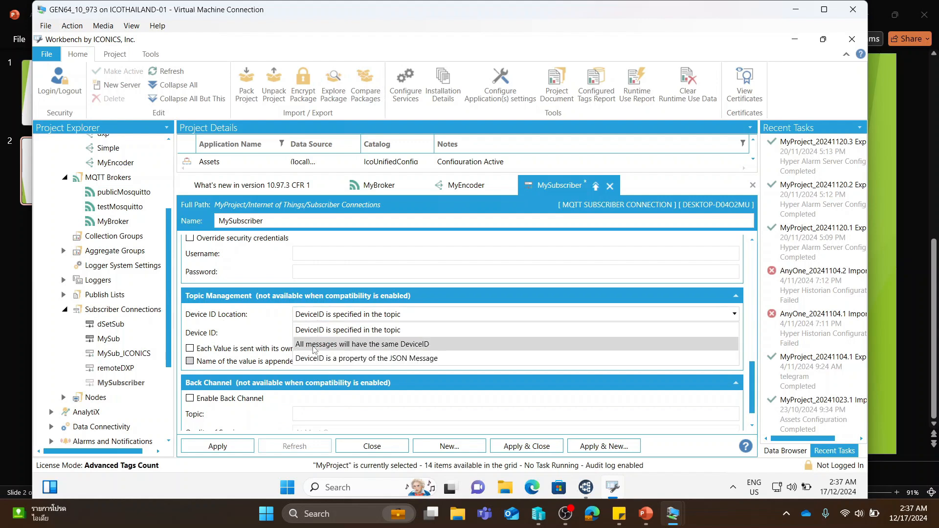
{"action": "left_click", "coordinate": [313, 344]}
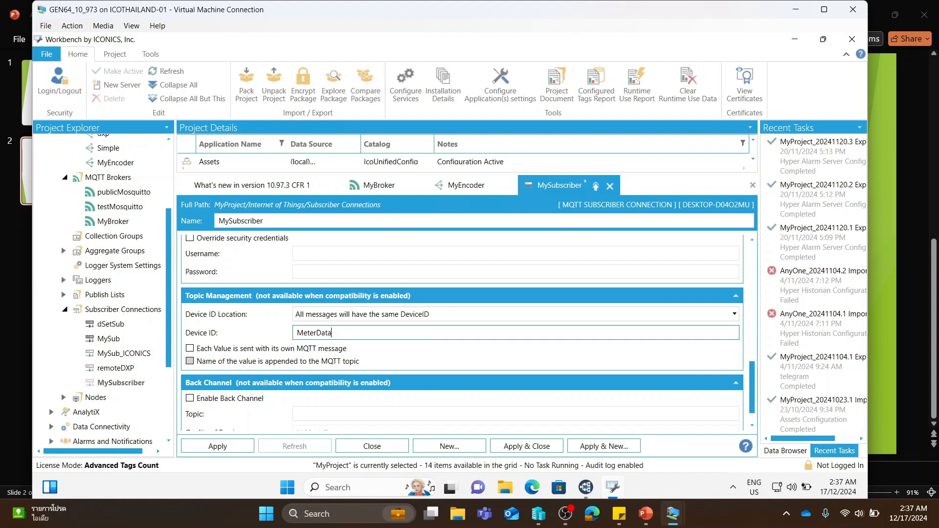
{"action": "scroll", "coordinate": [342, 340], "scroll_direction": "down", "scroll_amount": 1}
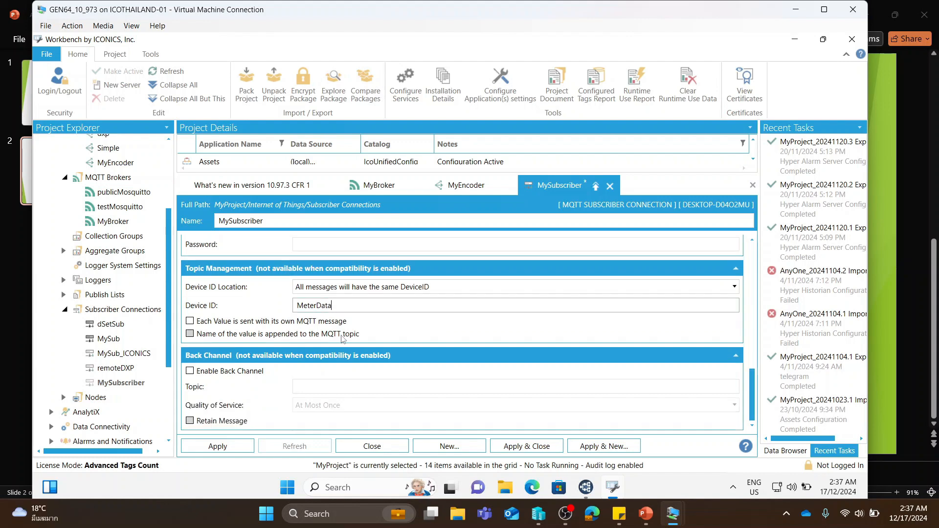
{"action": "left_click", "coordinate": [224, 447]}
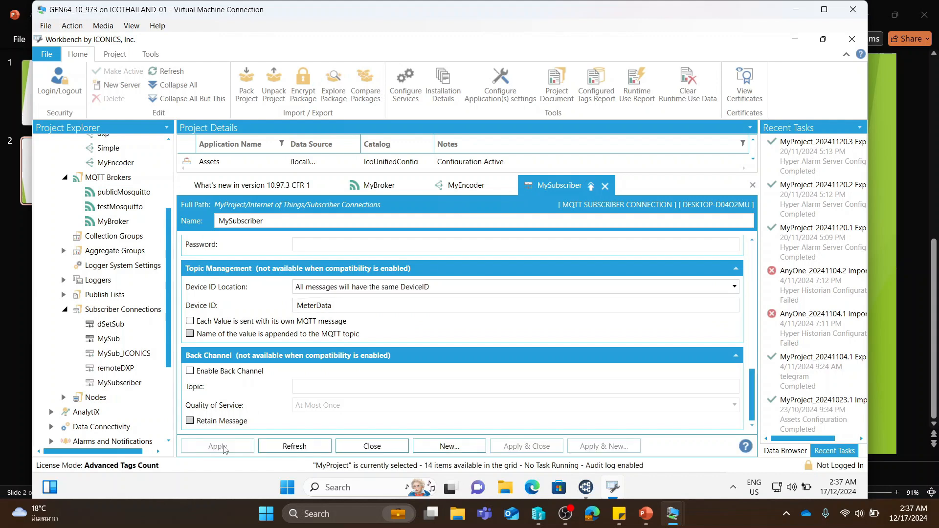
- Open Data Explorer and expand My Computer > Internet of Things > IoT Subscriber down to the contents of MySubscriber
{"action": "left_click", "coordinate": [286, 488]}
{"action": "type", "text": "data"}
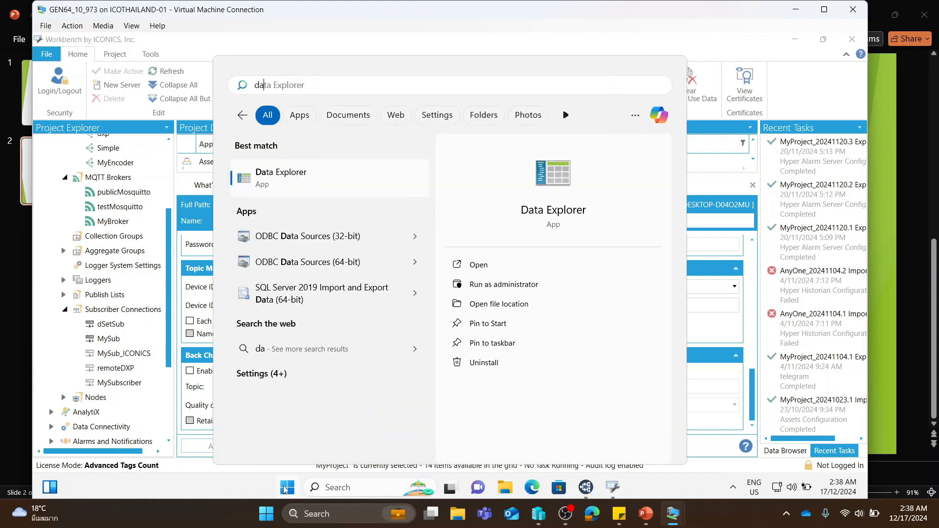
{"action": "left_click", "coordinate": [303, 181]}
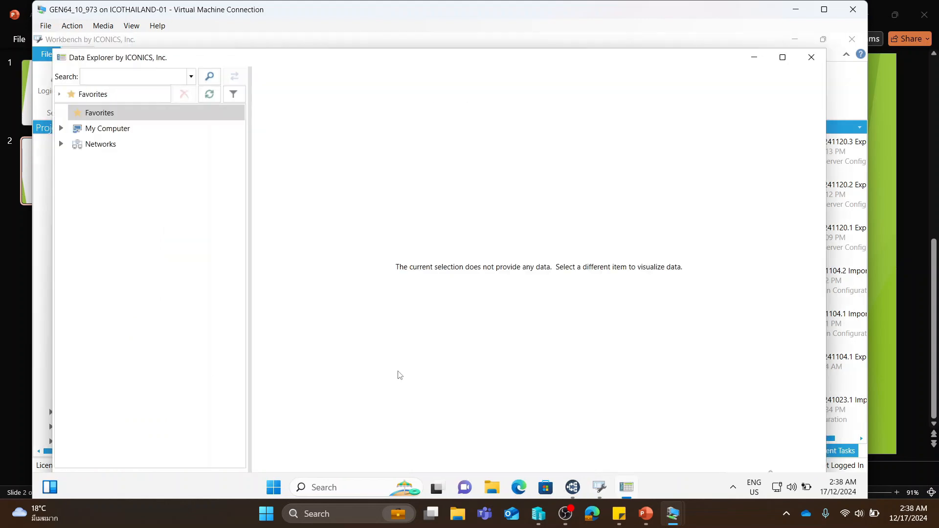
{"action": "left_click", "coordinate": [62, 129]}
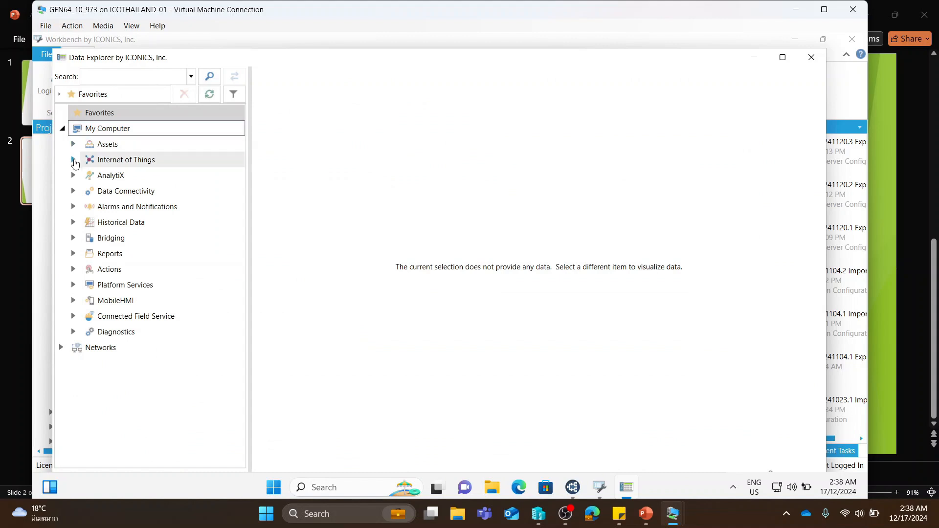
{"action": "left_click", "coordinate": [74, 160]}
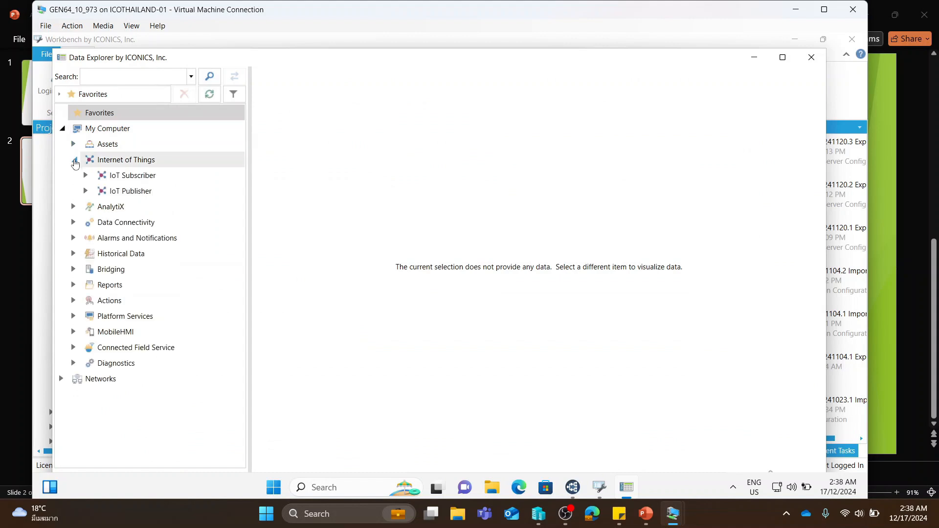
{"action": "left_click", "coordinate": [85, 176]}
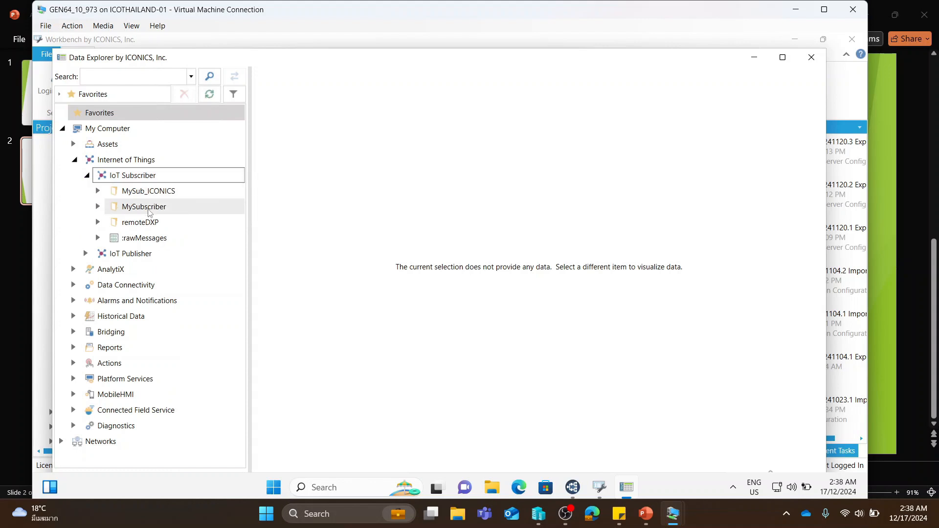
{"action": "left_click", "coordinate": [99, 207]}
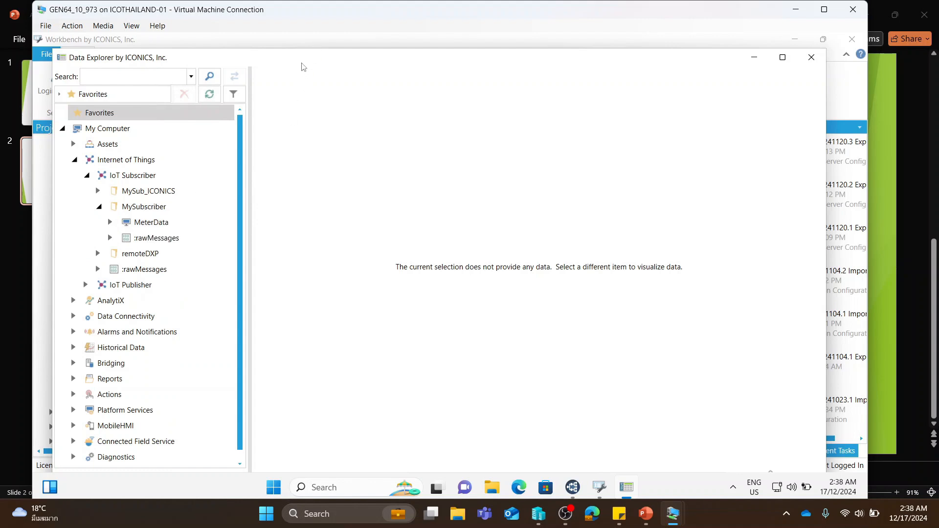
- Move Data Explorer beside the subscriber settings to compare the device ID, and examine MeterData's Published Data via Static List folder
{"action": "left_click_drag", "start_coordinate": [303, 65], "coordinate": [635, 68]}
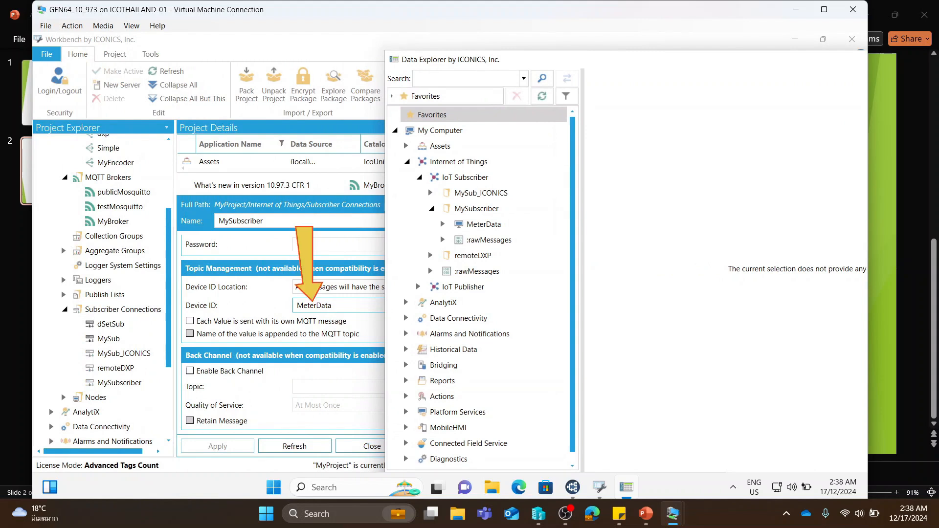
{"action": "left_click", "coordinate": [442, 224]}
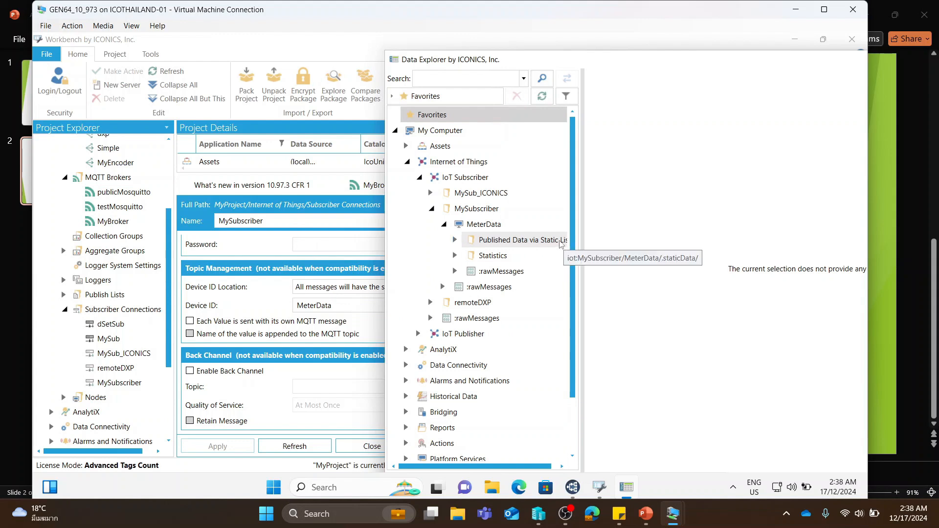
{"action": "left_click", "coordinate": [561, 243]}
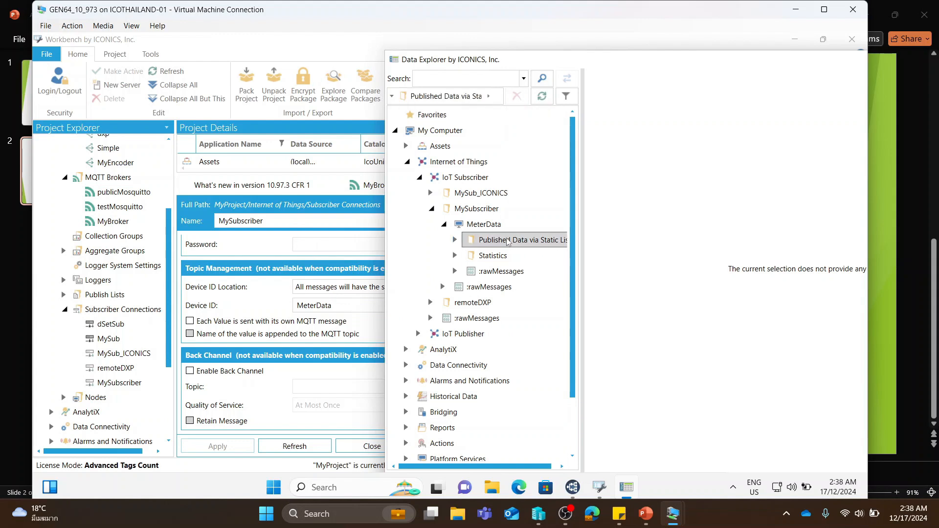
{"action": "left_click_drag", "start_coordinate": [575, 67], "coordinate": [347, 40]}
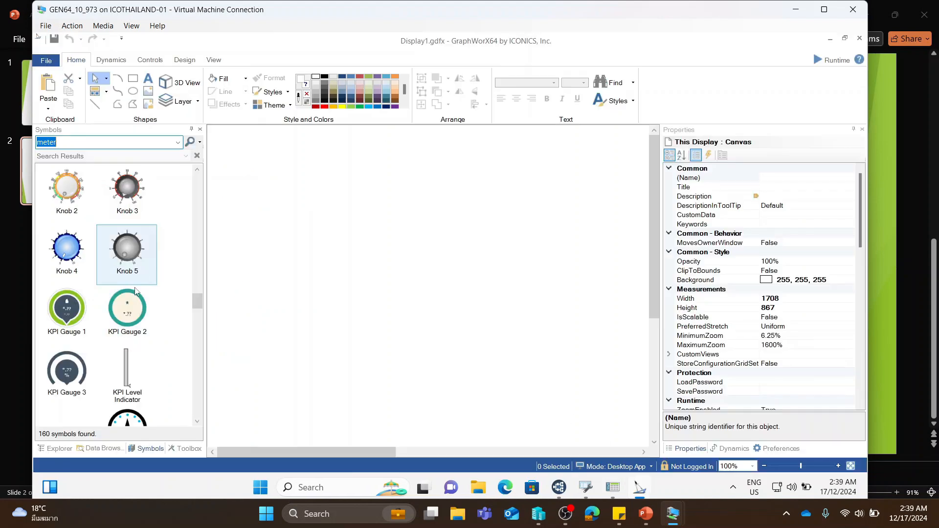
- Bind a new KPI Gauge 2 symbol on the GraphWorX64 display to the Level point of MySubscriber's MeterData static list, and run the display
{"action": "left_click_drag", "start_coordinate": [127, 308], "coordinate": [362, 231]}
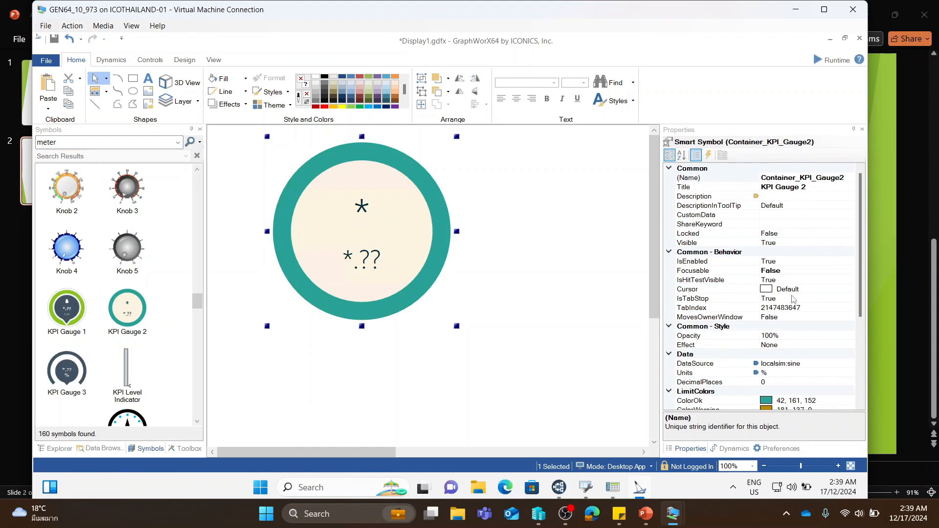
{"action": "left_click", "coordinate": [810, 365]}
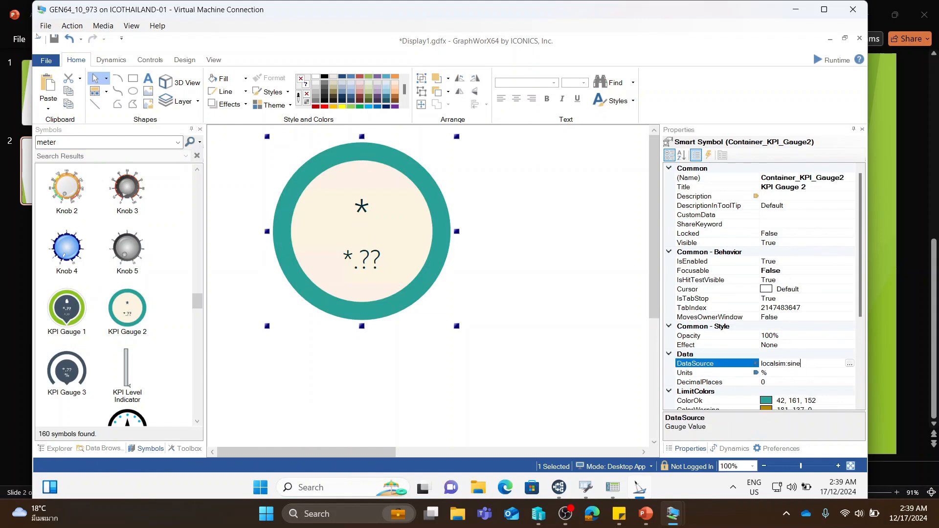
{"action": "left_click", "coordinate": [849, 364]}
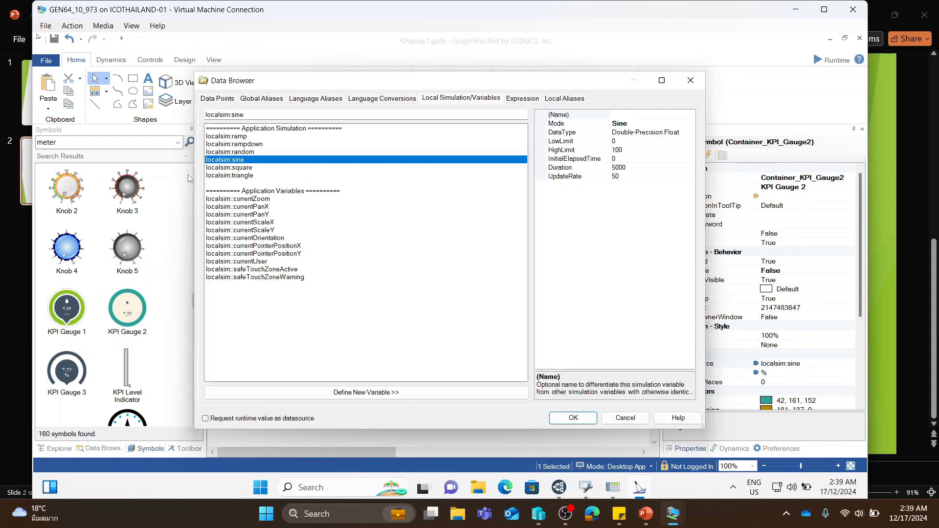
{"action": "left_click", "coordinate": [217, 98]}
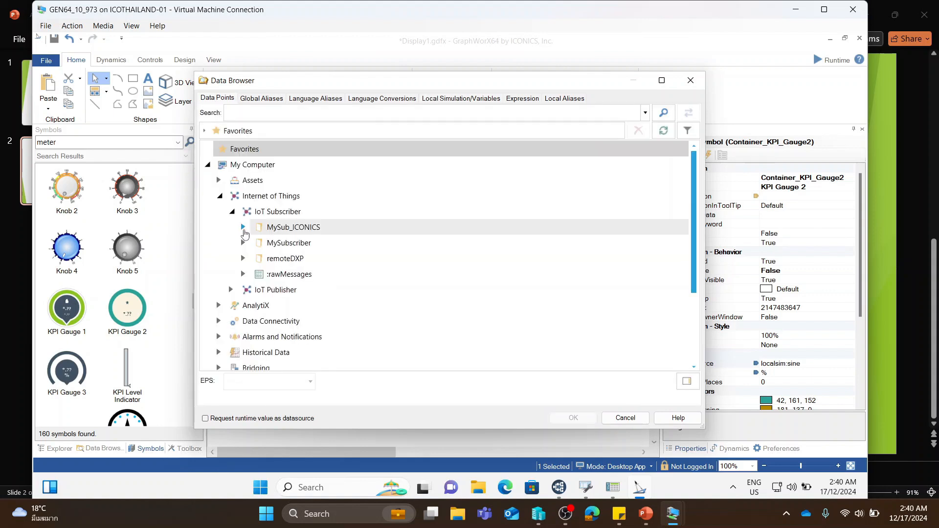
{"action": "left_click", "coordinate": [243, 243]}
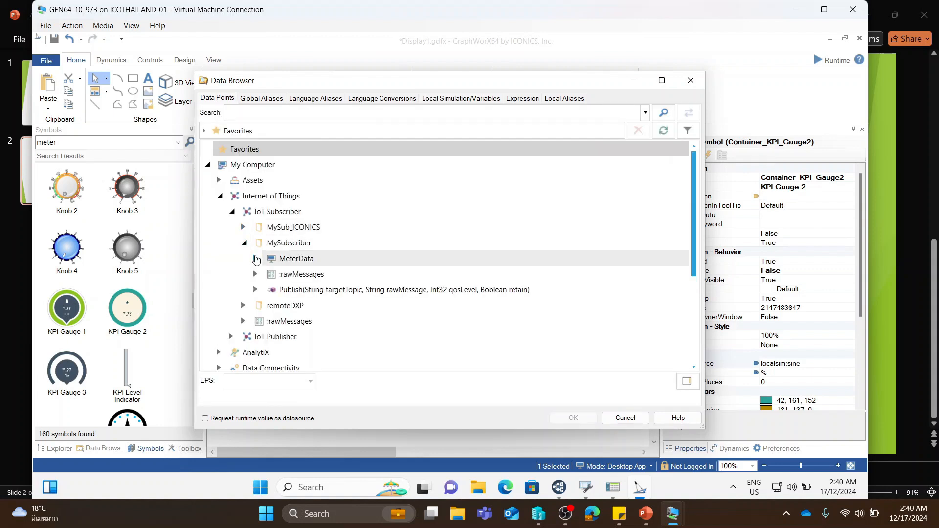
{"action": "left_click", "coordinate": [255, 259]}
{"action": "left_click", "coordinate": [270, 276]}
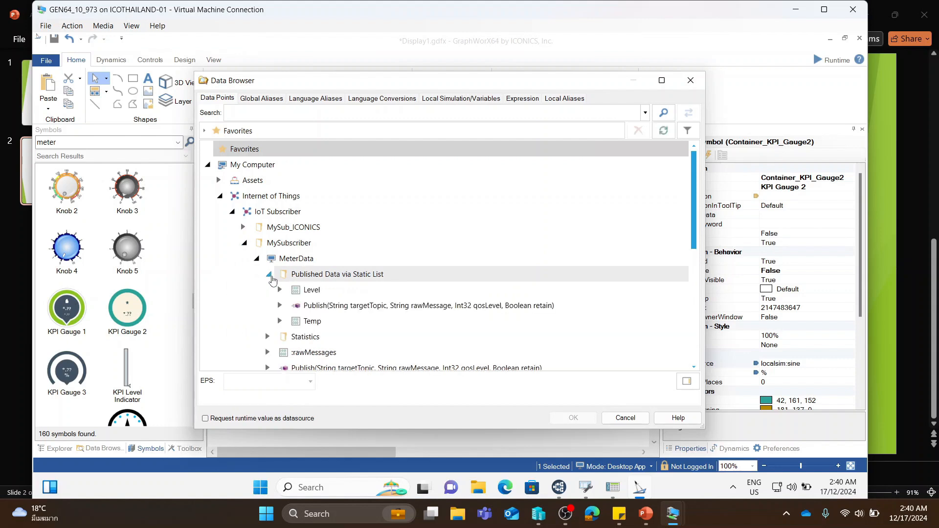
{"action": "left_click", "coordinate": [312, 293]}
{"action": "left_click", "coordinate": [582, 418]}
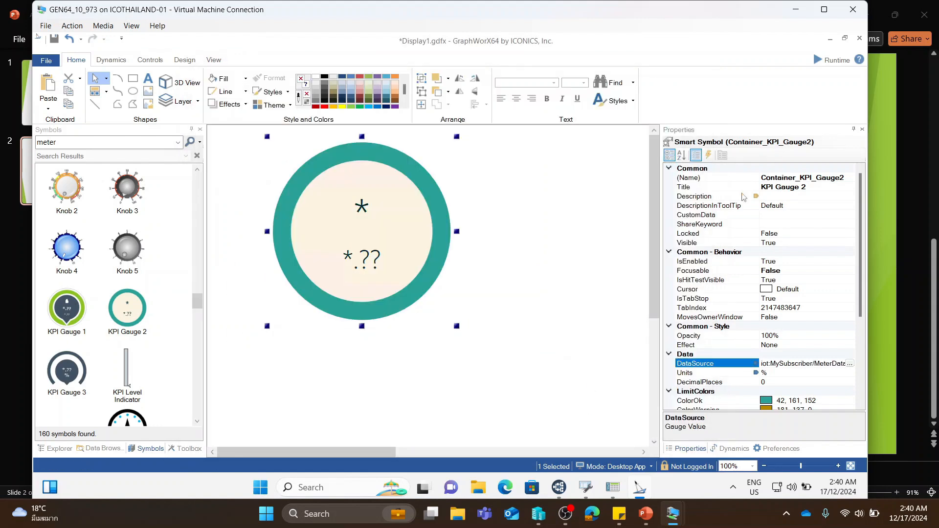
{"action": "left_click", "coordinate": [815, 62]}
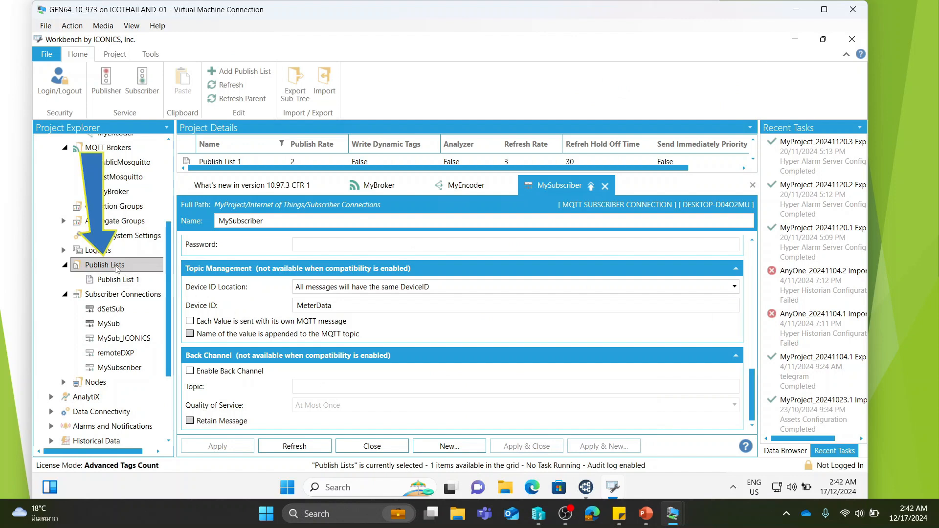
- Open Publish List 1 in Workbench and examine its published real-time points and the first point's publish name
{"action": "right_click", "coordinate": [123, 268]}
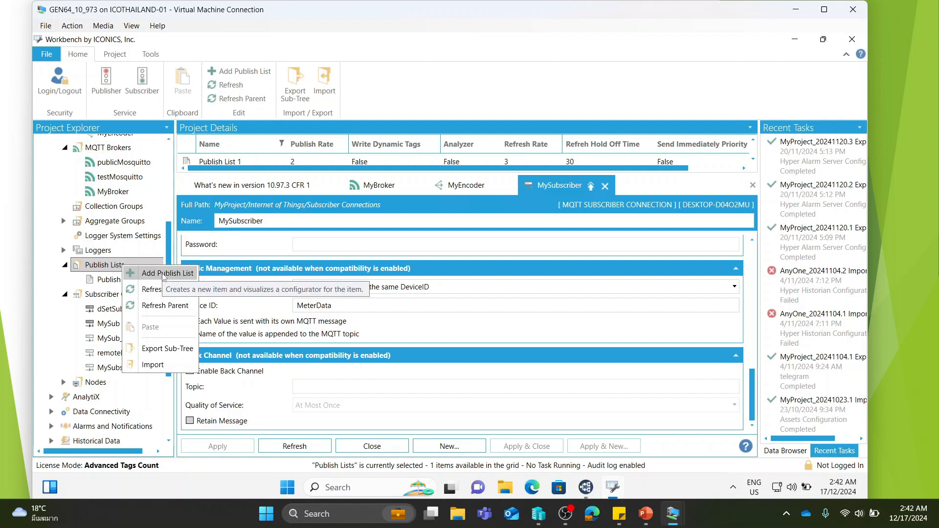
{"action": "left_click", "coordinate": [118, 281]}
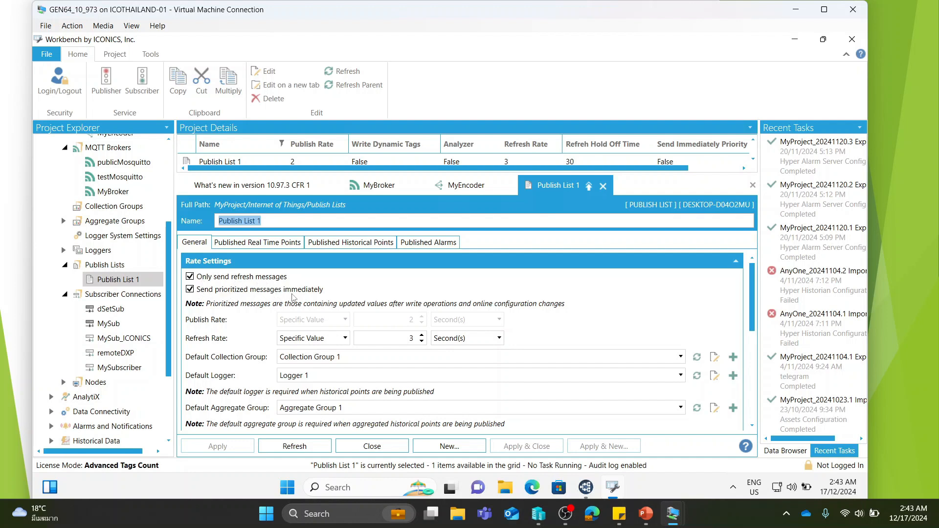
{"action": "left_click", "coordinate": [239, 244]}
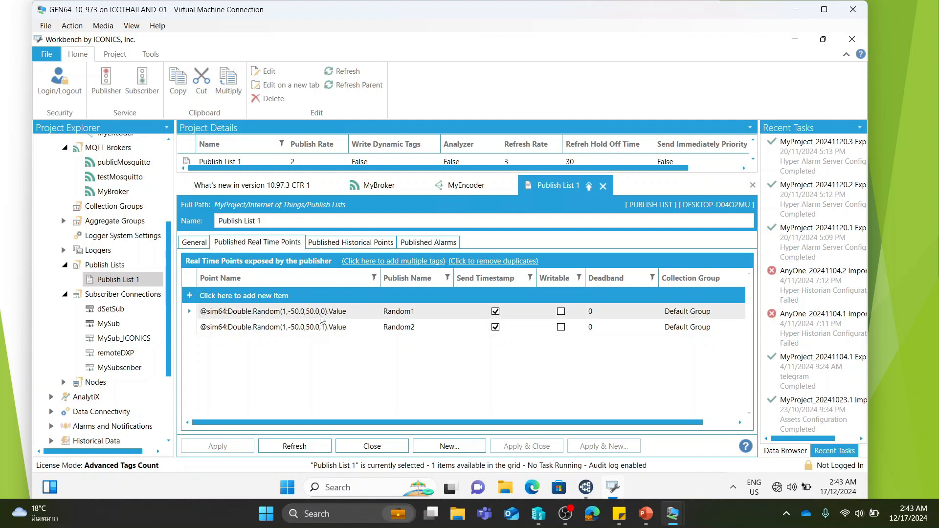
{"action": "left_click", "coordinate": [424, 313]}
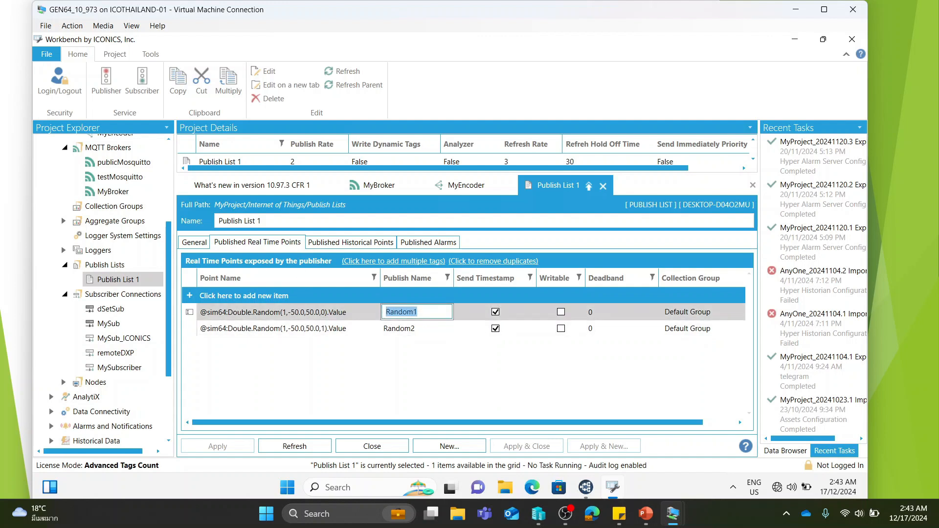
{"action": "left_click", "coordinate": [416, 328]}
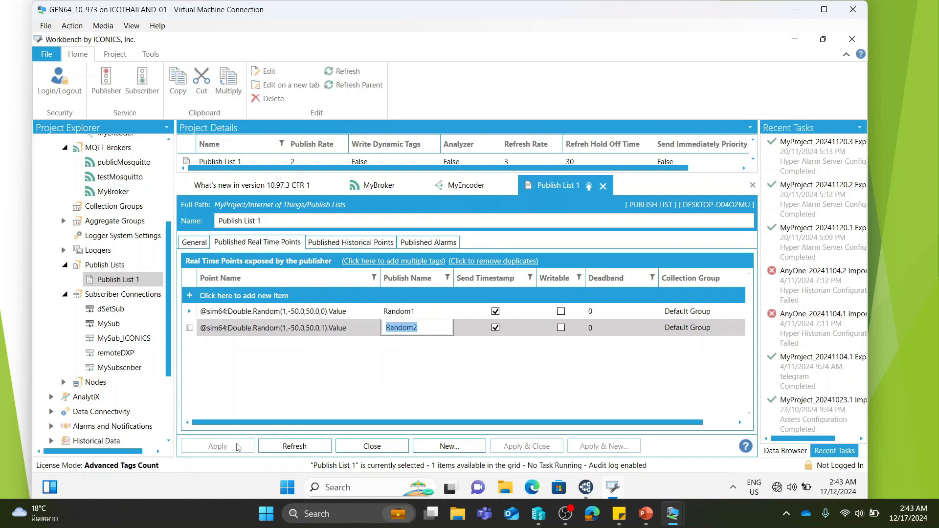
{"action": "left_click", "coordinate": [258, 295]}
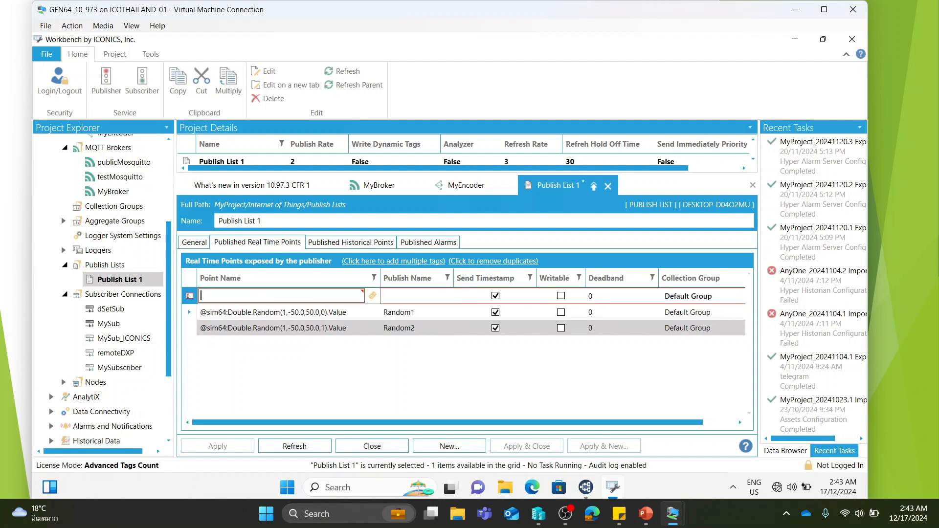
{"action": "left_click", "coordinate": [368, 296]}
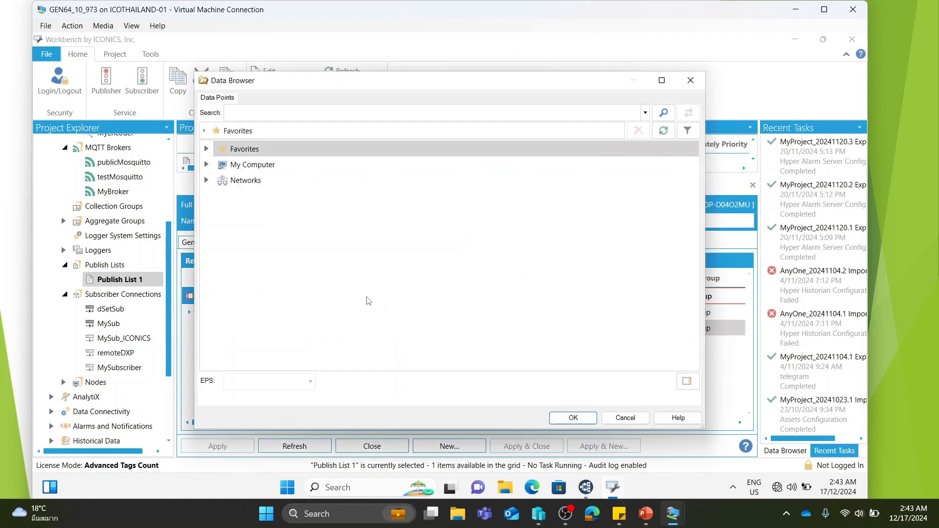
{"action": "left_click", "coordinate": [207, 166]}
{"action": "key", "text": "Escape"}
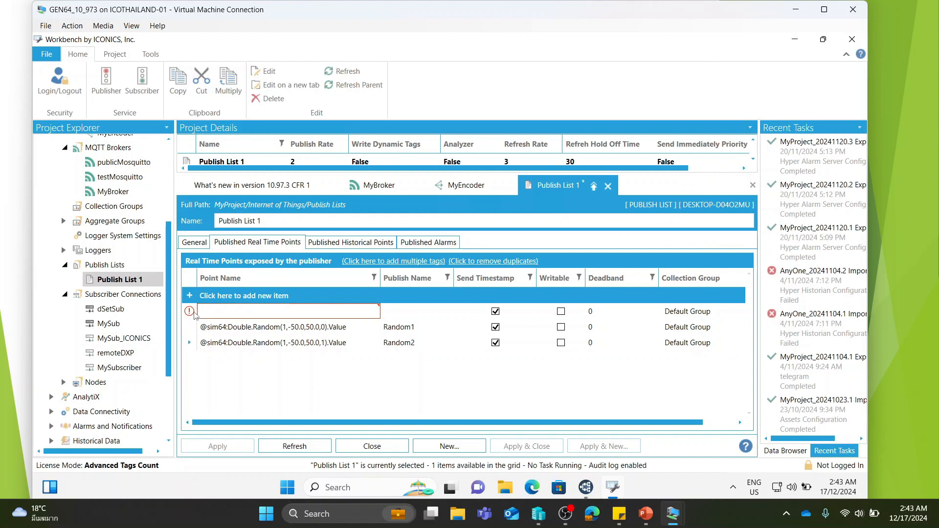
{"action": "key", "text": "Escape"}
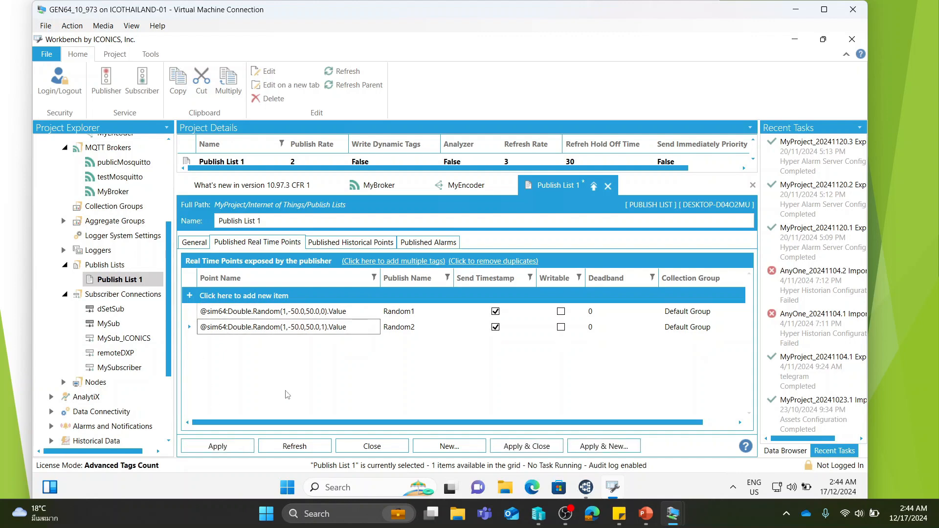
{"action": "left_click", "coordinate": [244, 448]}
{"action": "left_click", "coordinate": [699, 522]}
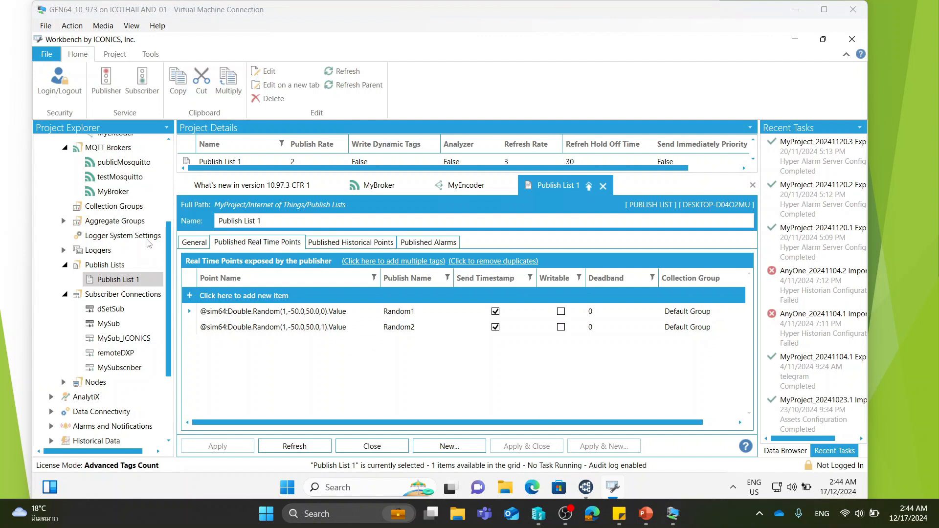
- Add an MQTT publisher connection under MyProject's Internet of Things > Publisher Connections and name it MyPublisher
{"action": "left_click", "coordinate": [167, 230]}
{"action": "left_click_drag", "start_coordinate": [167, 223], "coordinate": [167, 145]}
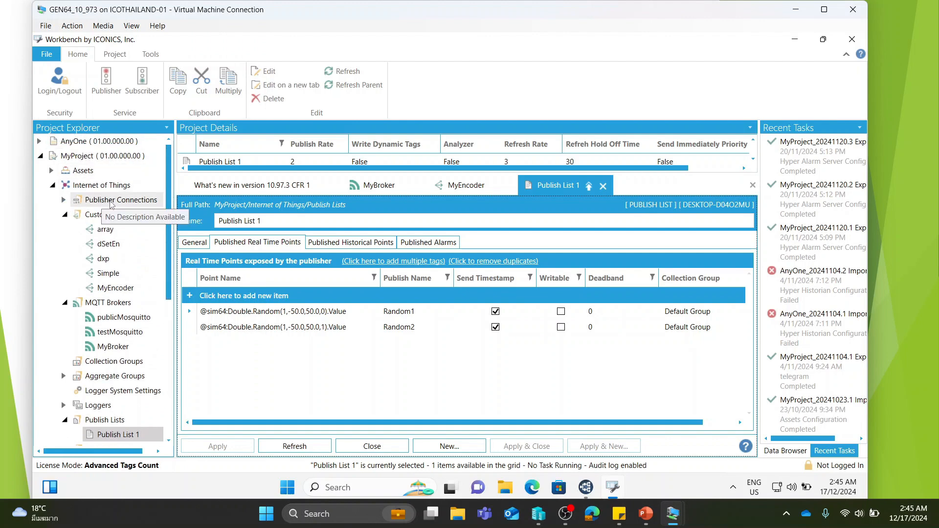
{"action": "right_click", "coordinate": [111, 205]}
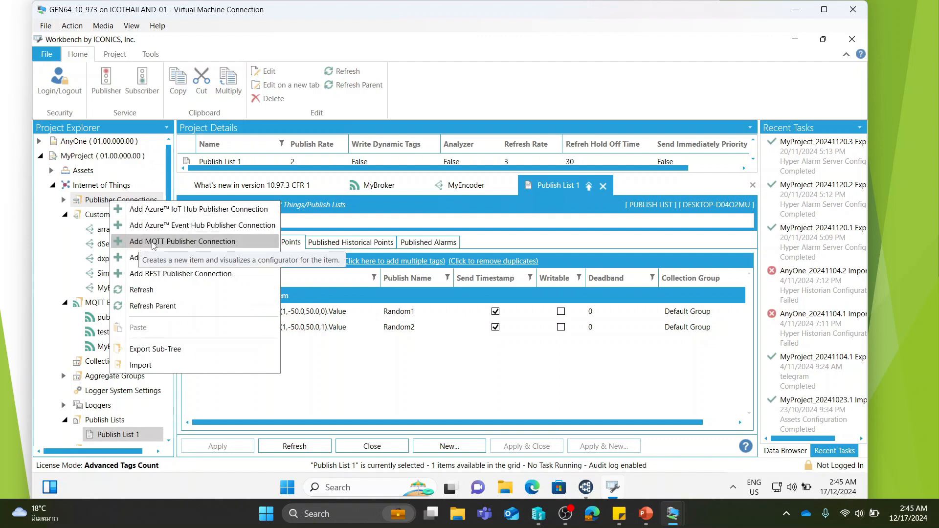
{"action": "left_click", "coordinate": [153, 243]}
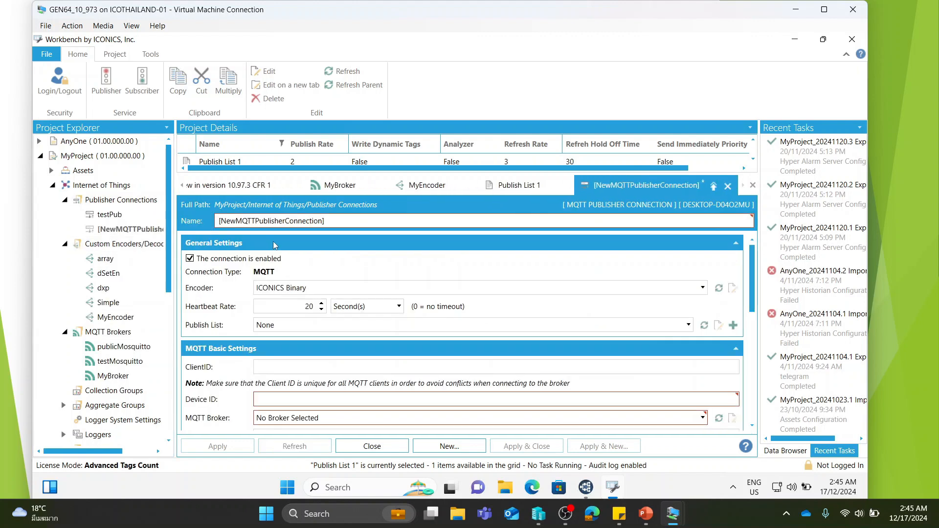
{"action": "left_click_drag", "start_coordinate": [325, 221], "coordinate": [181, 213]}
{"action": "type", "text": "MyPublisher"}
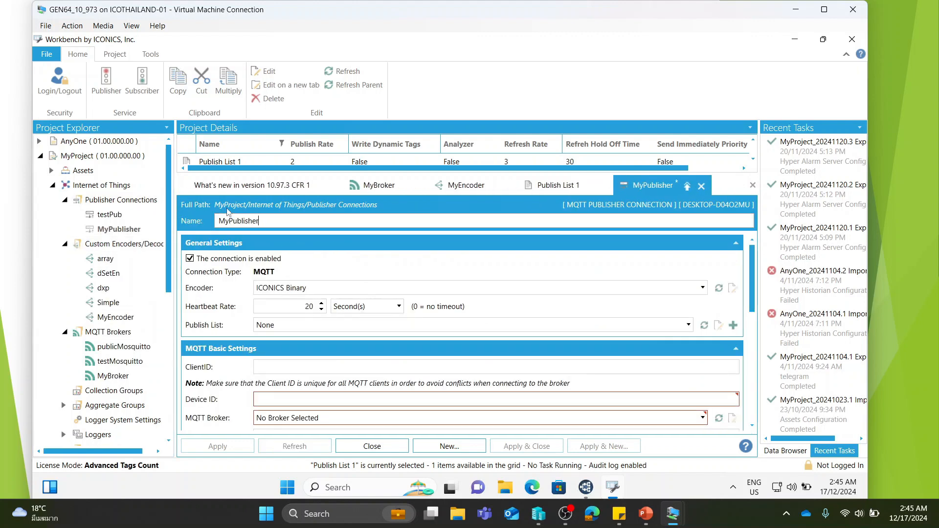
- Set MyPublisher's encoder to ICONICS JSON and its publish list to Publish List 1
{"action": "left_click", "coordinate": [331, 291]}
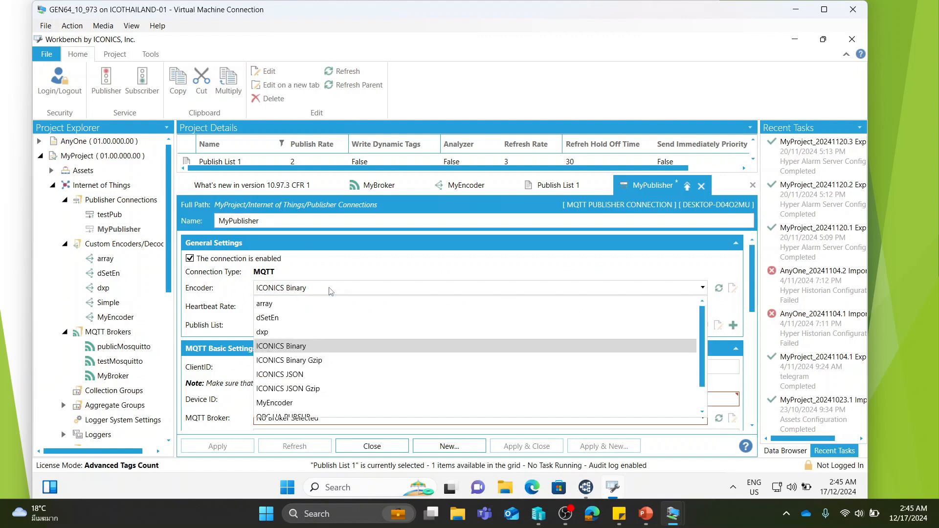
{"action": "left_click", "coordinate": [307, 375]}
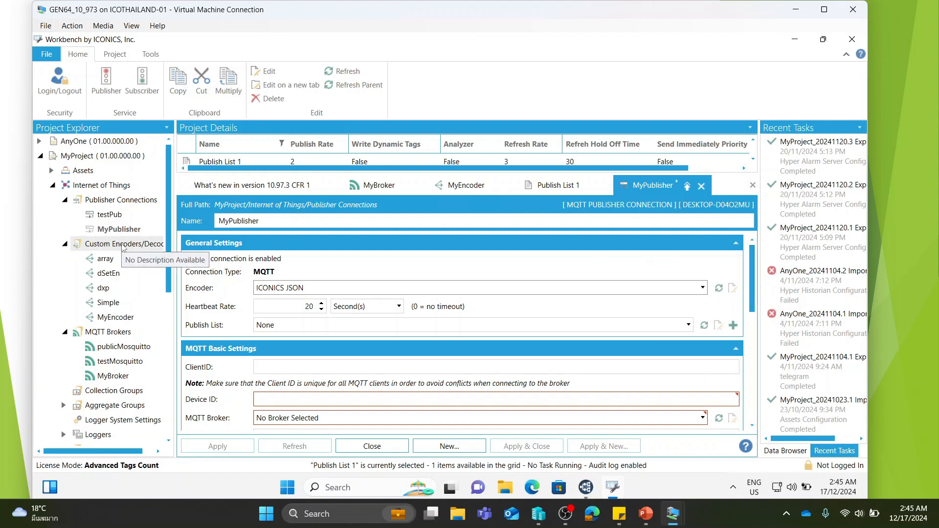
{"action": "left_click", "coordinate": [282, 292]}
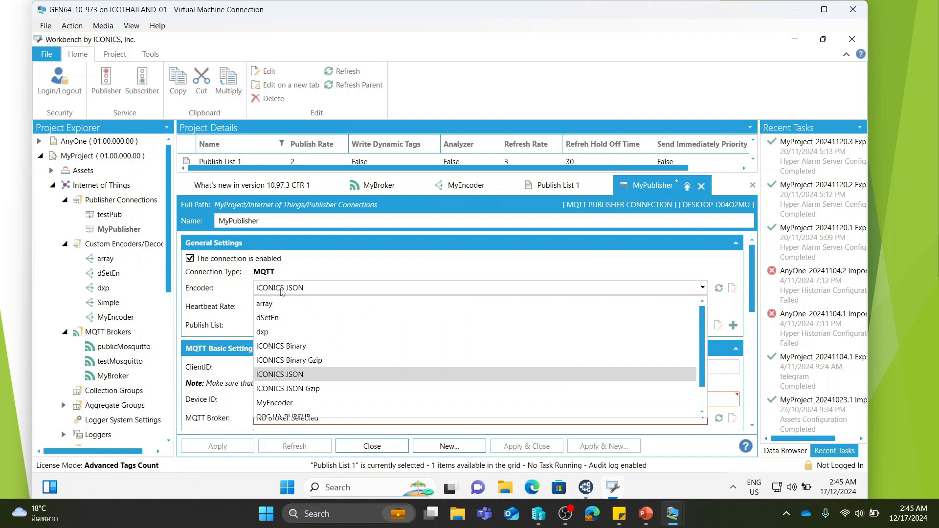
{"action": "left_click", "coordinate": [327, 275]}
{"action": "mouse_move", "coordinate": [752, 292]}
{"action": "left_mouse_down"}
{"action": "mouse_move", "coordinate": [752, 311]}
{"action": "mouse_move", "coordinate": [752, 295]}
{"action": "left_mouse_up"}
{"action": "left_click", "coordinate": [688, 315]}
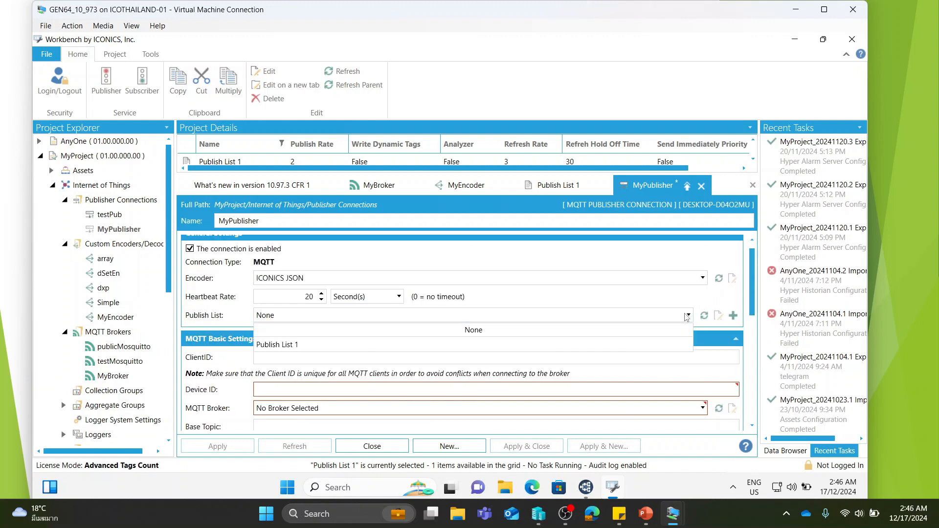
{"action": "left_click", "coordinate": [593, 349]}
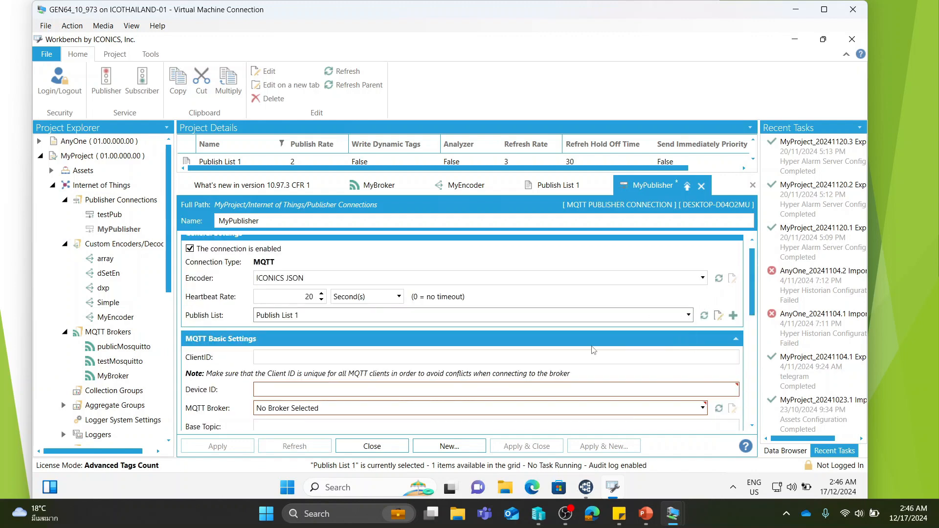
- Fill in MyPublisher's MQTT basic settings with device ID MyGen64, broker MyBroker and base topic GEN64
{"action": "left_click_drag", "start_coordinate": [753, 292], "coordinate": [751, 326]}
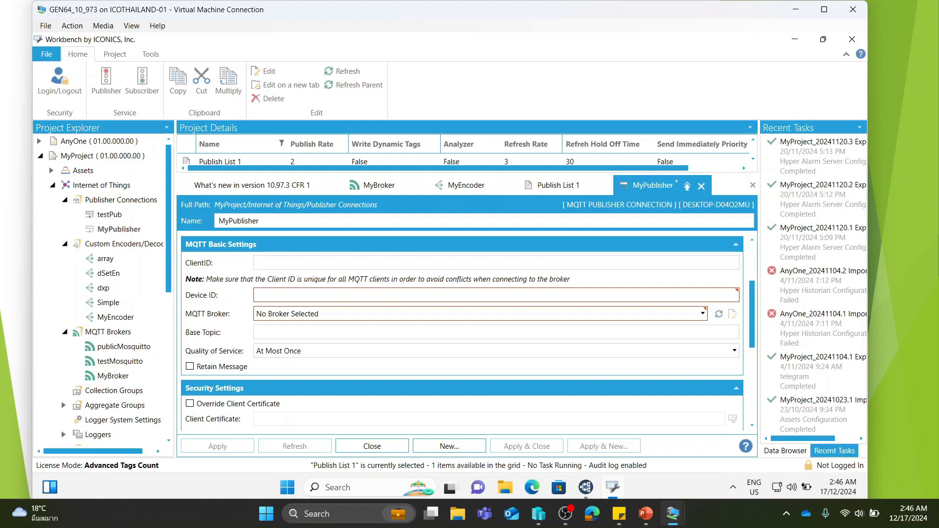
{"action": "left_click", "coordinate": [282, 293]}
{"action": "type", "text": "MyGen"}
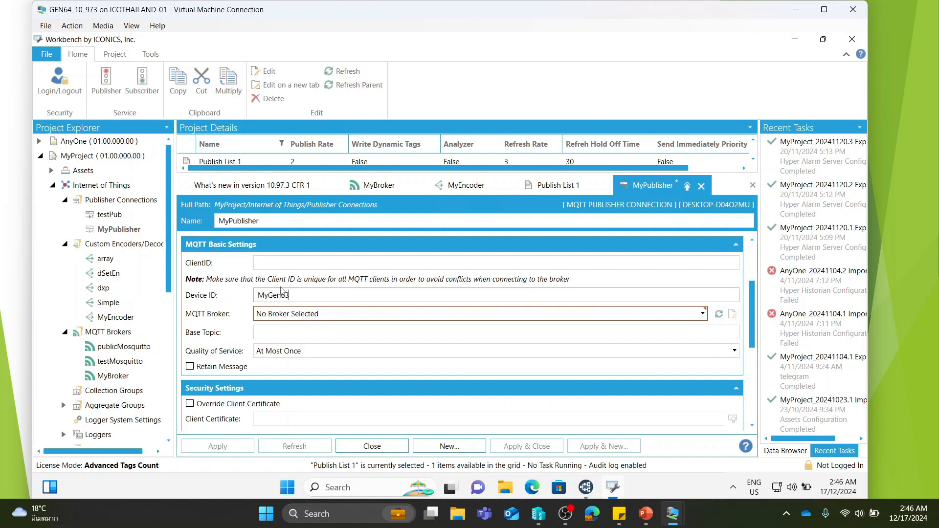
{"action": "type", "text": "64"}
{"action": "left_click", "coordinate": [327, 314]}
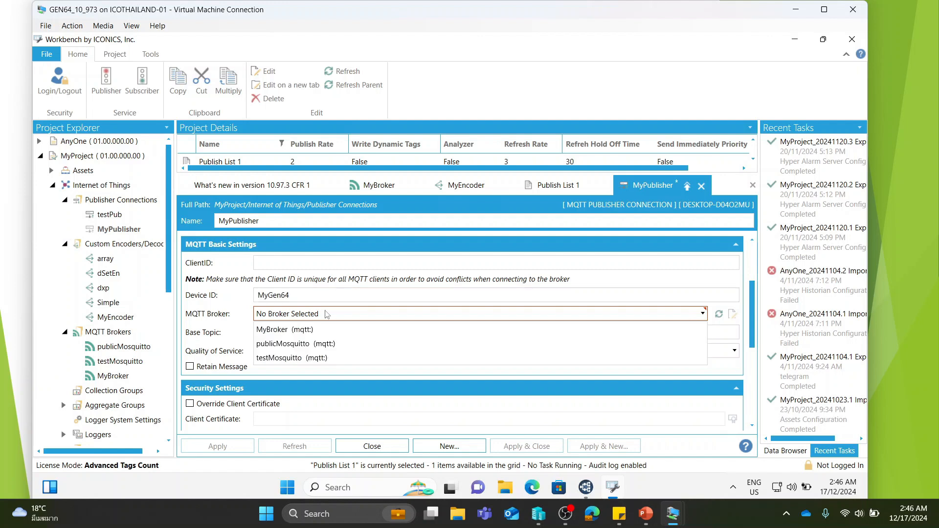
{"action": "left_click", "coordinate": [302, 330]}
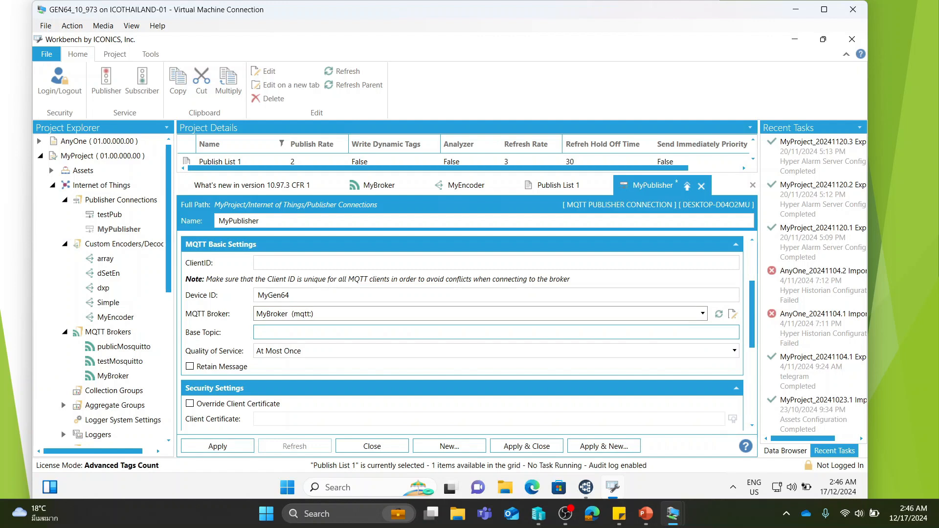
{"action": "left_click", "coordinate": [301, 332]}
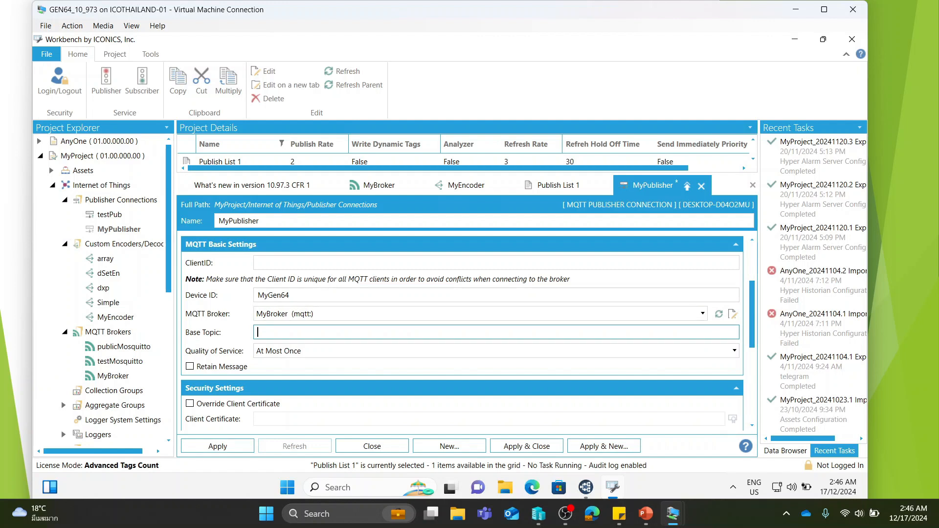
{"action": "type", "text": "GEN64"}
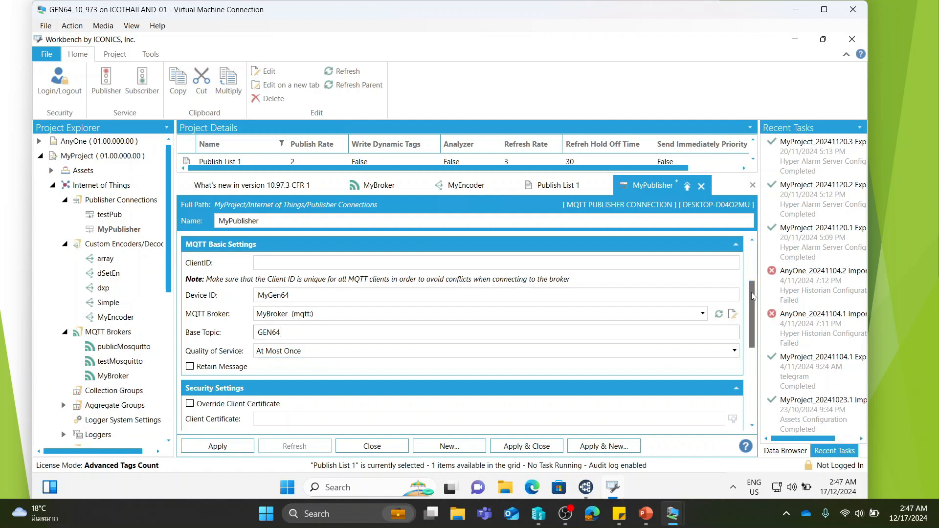
- Enable Retain Message for MyPublisher, apply the connection settings, and start the Publisher service
{"action": "left_click_drag", "start_coordinate": [751, 300], "coordinate": [752, 331]}
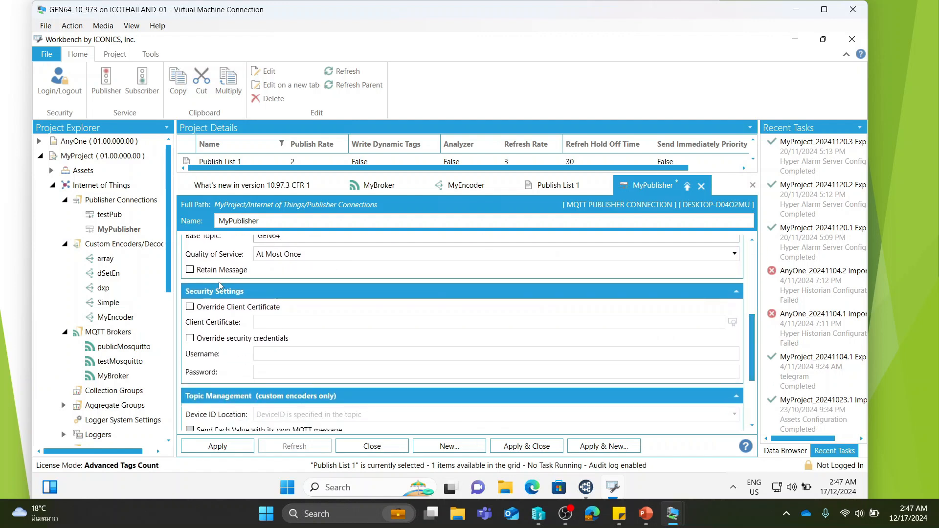
{"action": "left_click", "coordinate": [191, 272]}
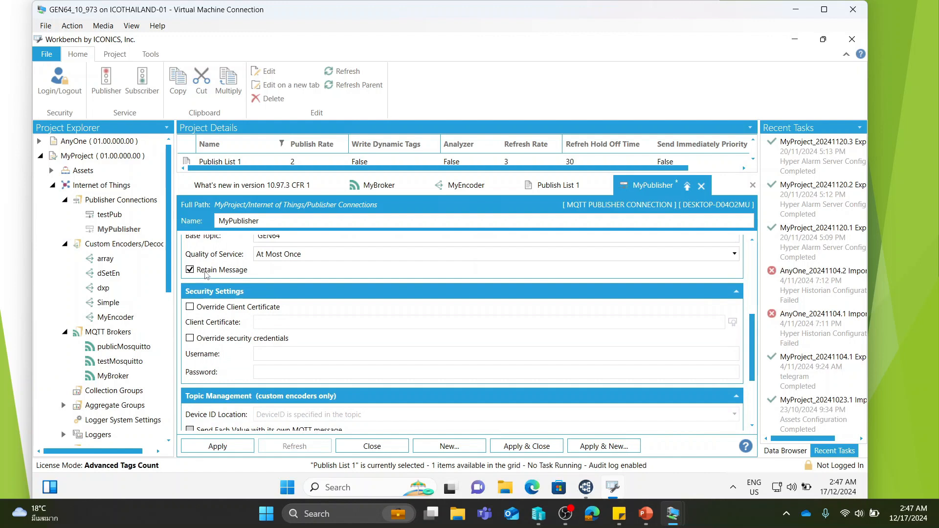
{"action": "left_click_drag", "start_coordinate": [752, 328], "coordinate": [752, 394]}
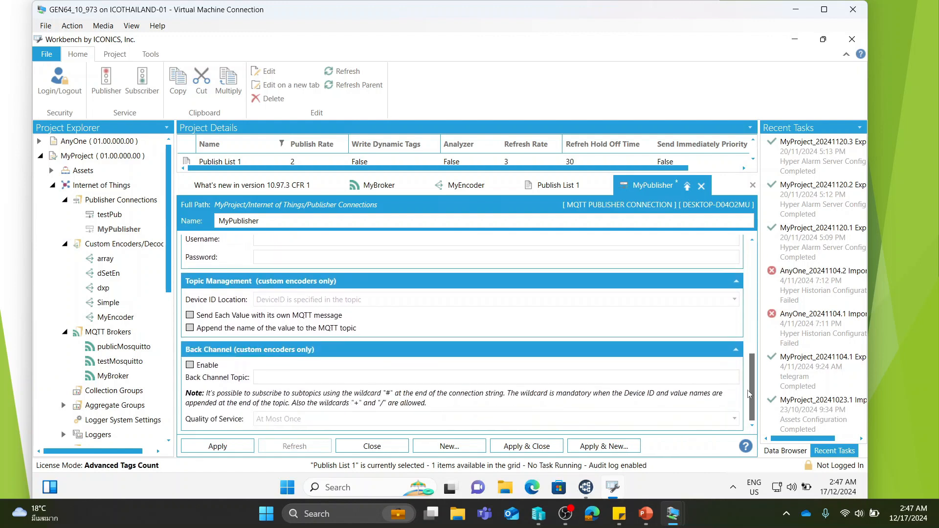
{"action": "left_click", "coordinate": [239, 446]}
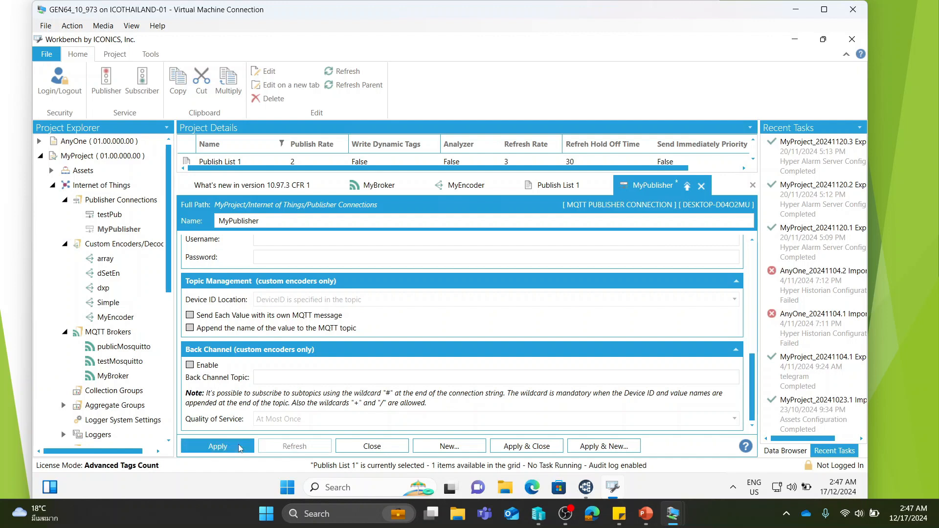
{"action": "left_click", "coordinate": [106, 84]}
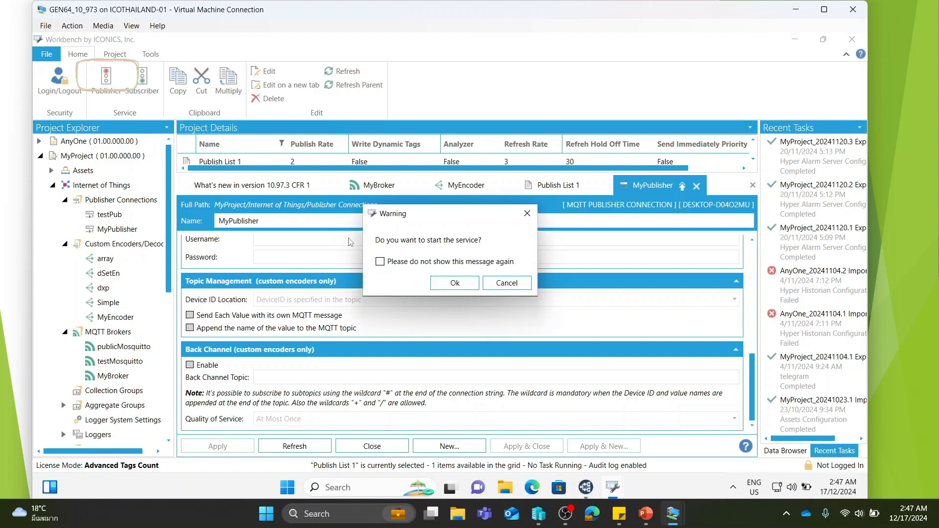
{"action": "left_click", "coordinate": [448, 284]}
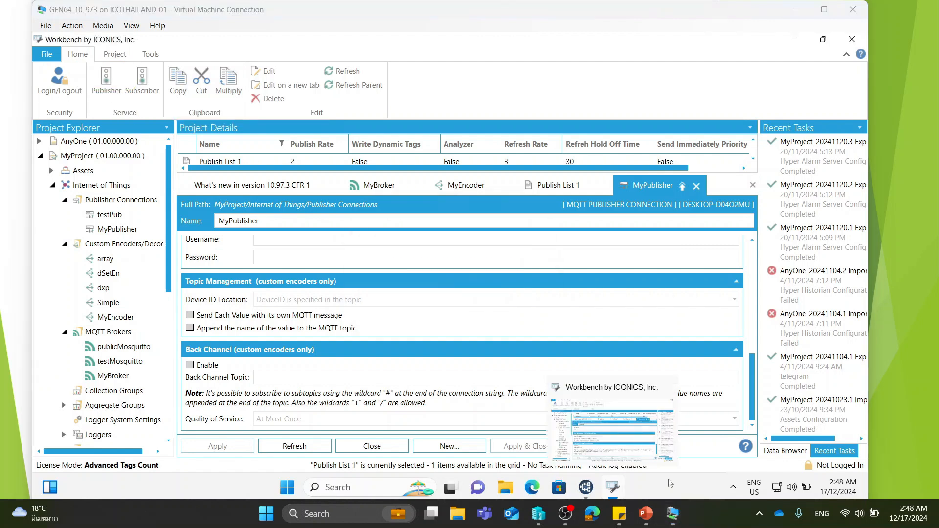
- Switch to MQTT Explorer and open the refresh topic under GEN64 > MyGen64
{"action": "left_click", "coordinate": [587, 488]}
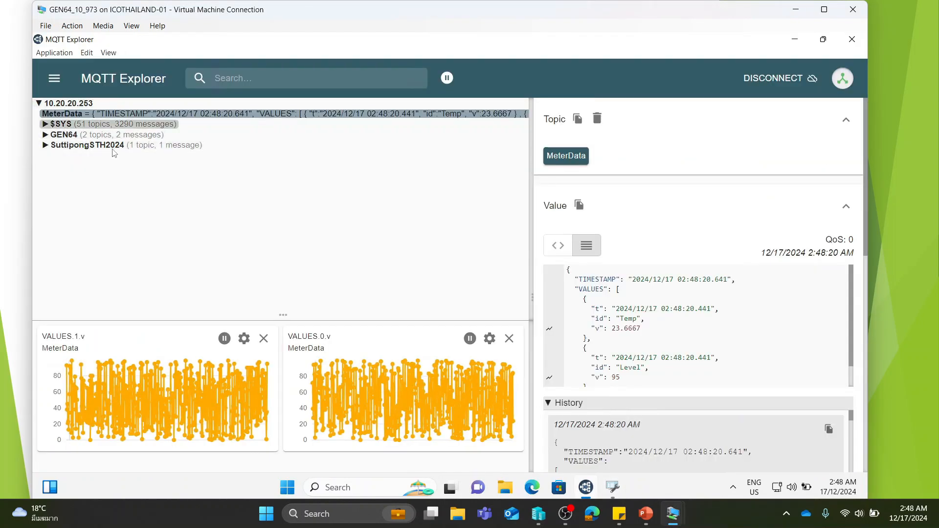
{"action": "left_click", "coordinate": [68, 136]}
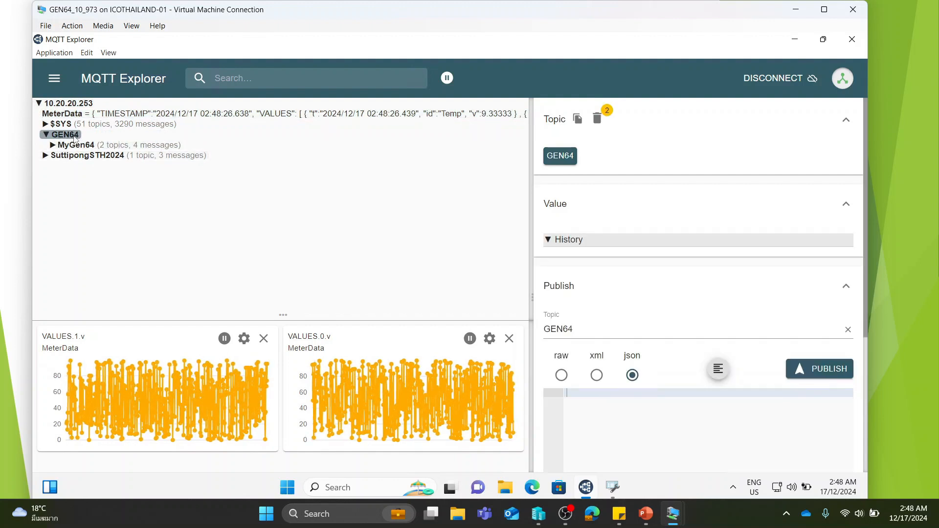
{"action": "left_click", "coordinate": [75, 147]}
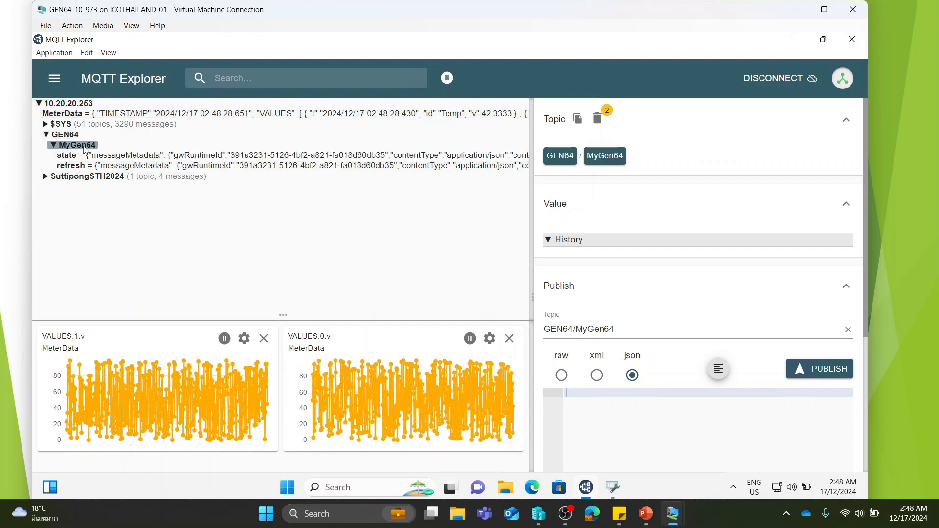
{"action": "left_click", "coordinate": [108, 165]}
- Examine the Random2 and Random1 names and data values in the refresh topic's JSON message
{"action": "scroll", "coordinate": [699, 325], "scroll_direction": "down", "scroll_amount": 3}
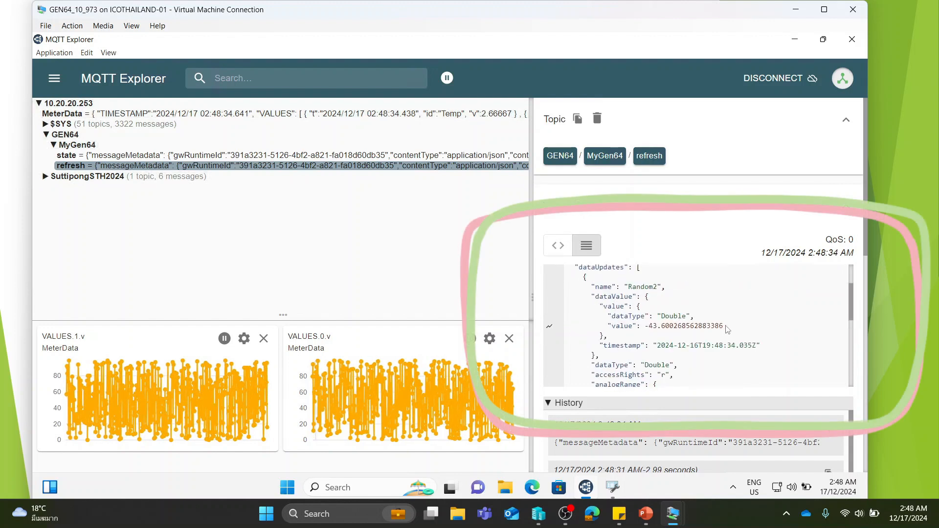
{"action": "left_click_drag", "start_coordinate": [726, 326], "coordinate": [644, 325]}
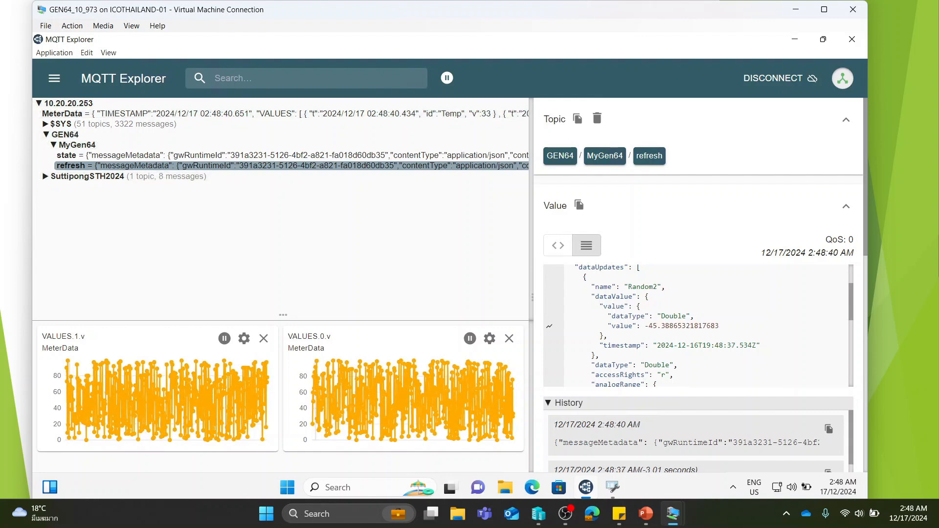
{"action": "scroll", "coordinate": [660, 341], "scroll_direction": "down", "scroll_amount": 1}
{"action": "scroll", "coordinate": [658, 321], "scroll_direction": "down", "scroll_amount": 1}
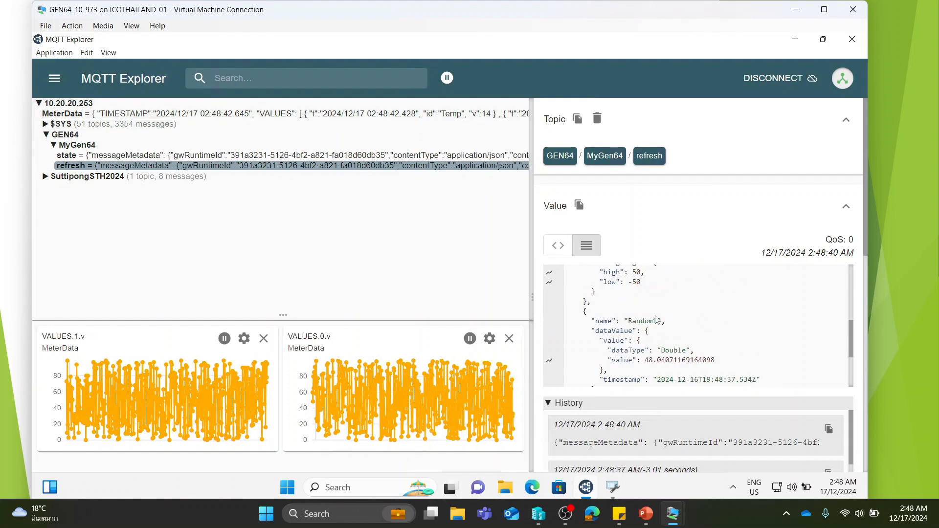
{"action": "left_click_drag", "start_coordinate": [668, 322], "coordinate": [628, 321]}
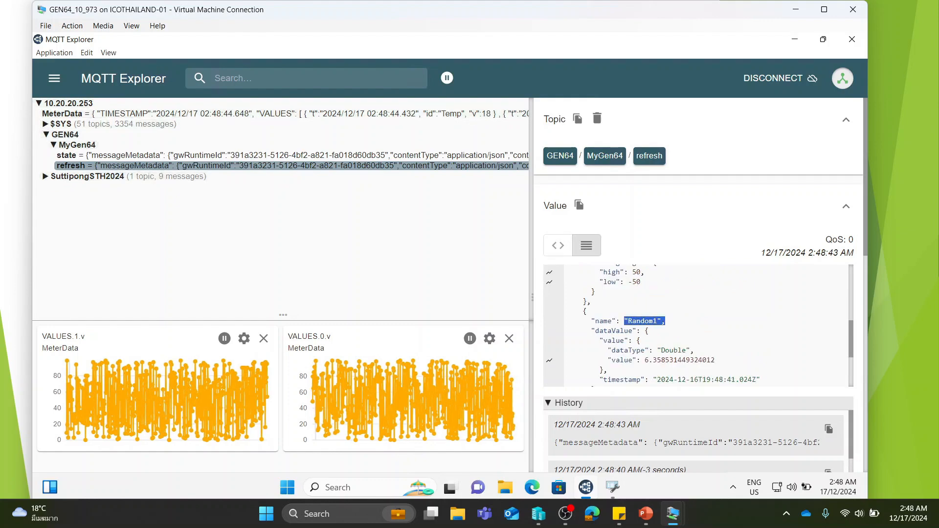